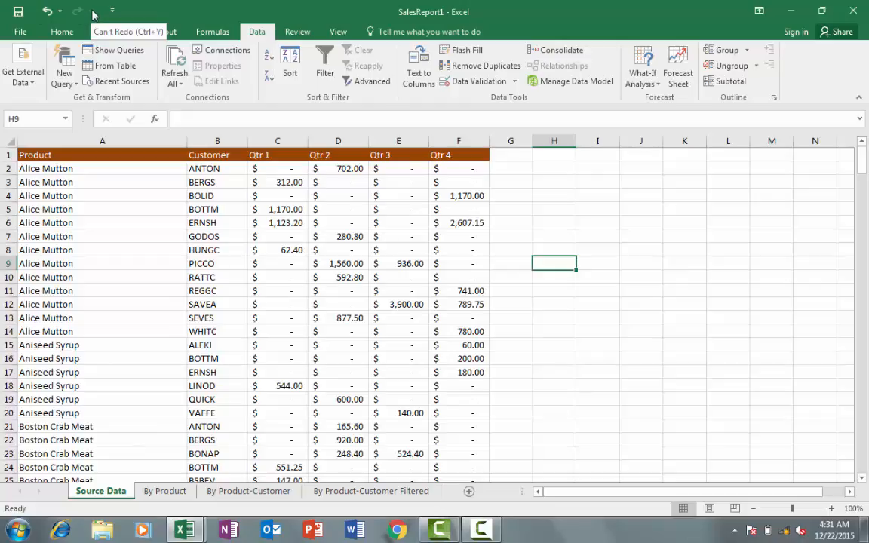
left_click(64, 33)
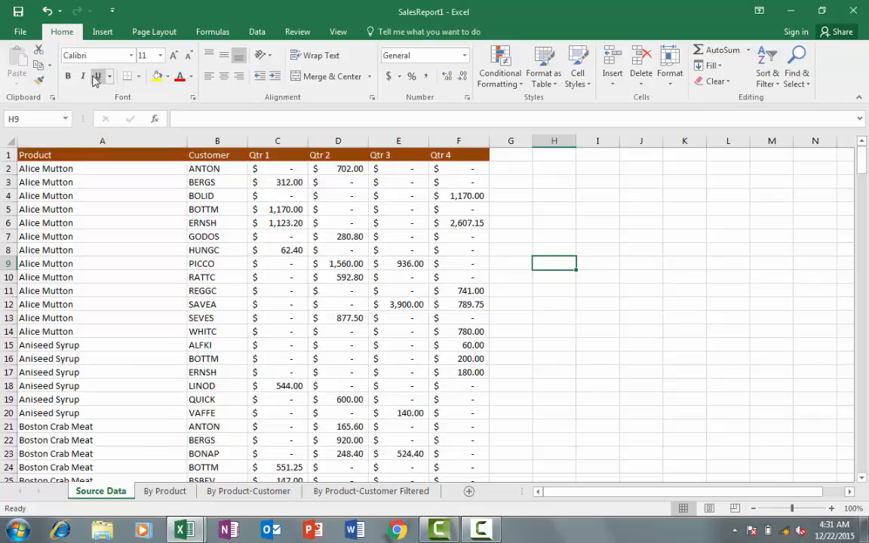
left_click(188, 236)
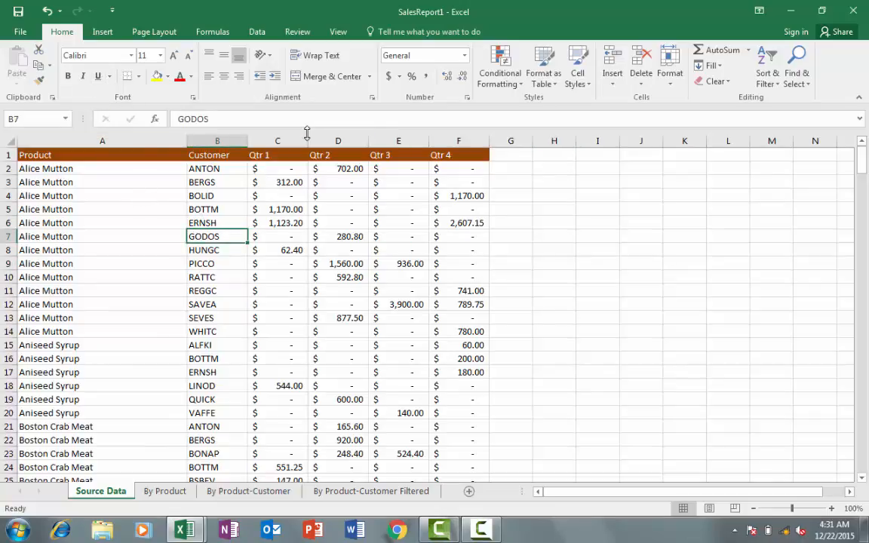
left_click(259, 35)
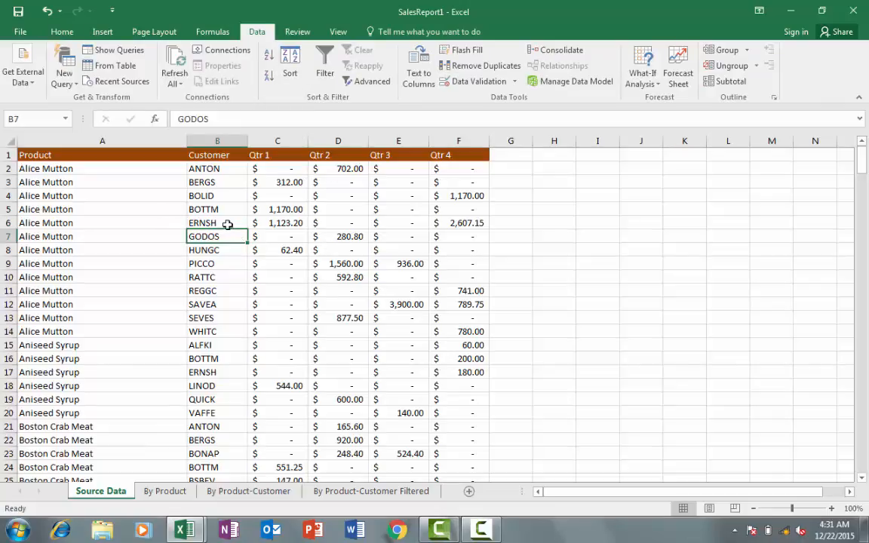
left_click(205, 290)
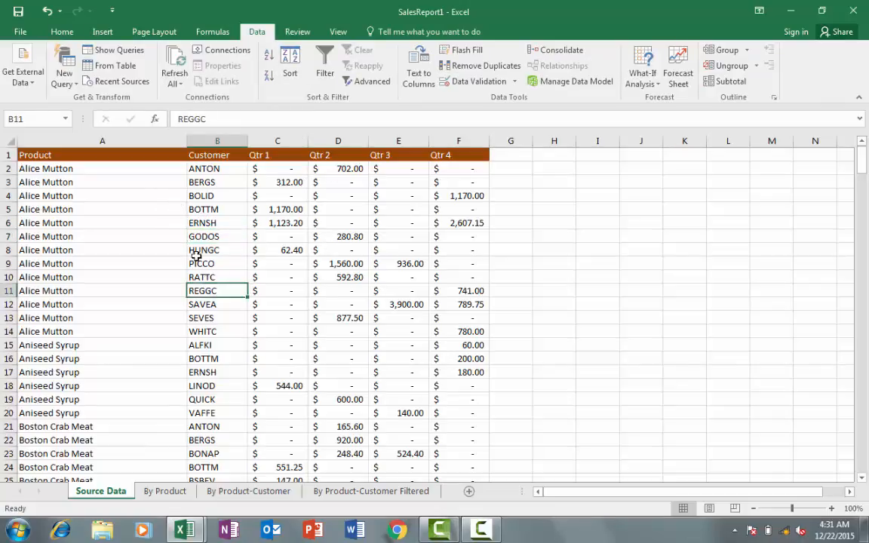
left_click(96, 212)
left_click(101, 250)
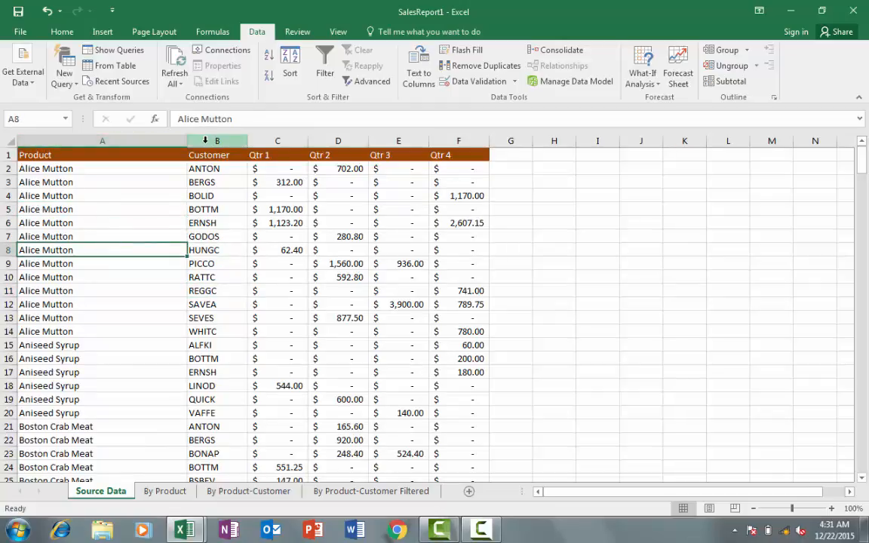
left_click(64, 33)
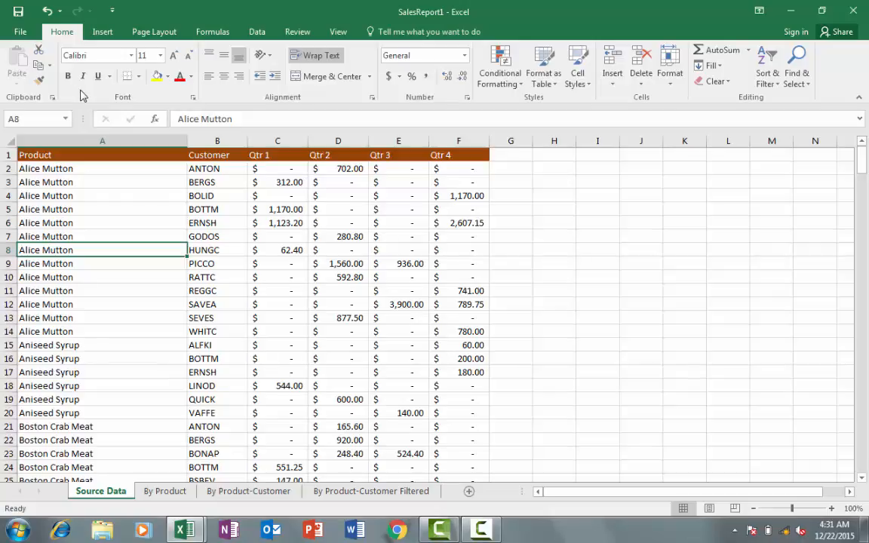
left_click(292, 34)
left_click(339, 33)
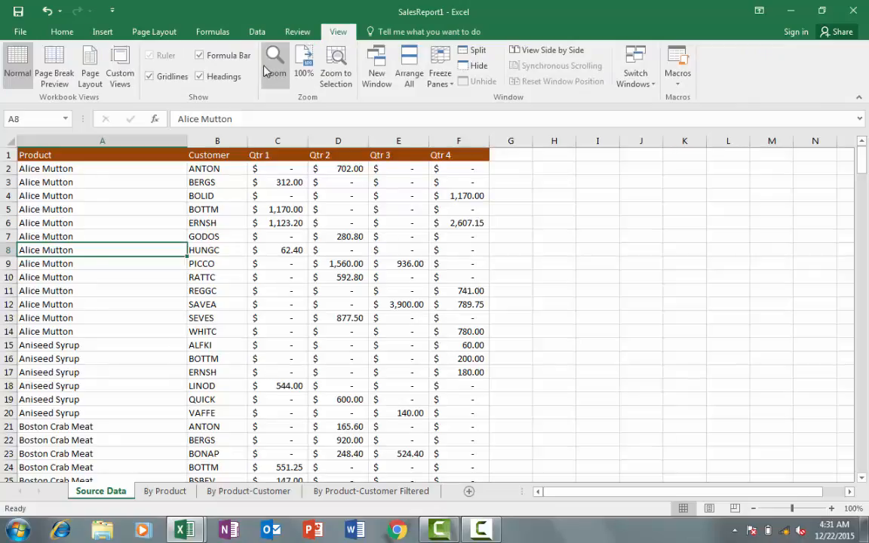
- Add the Bold command to the Quick Access Toolbar
left_click(62, 35)
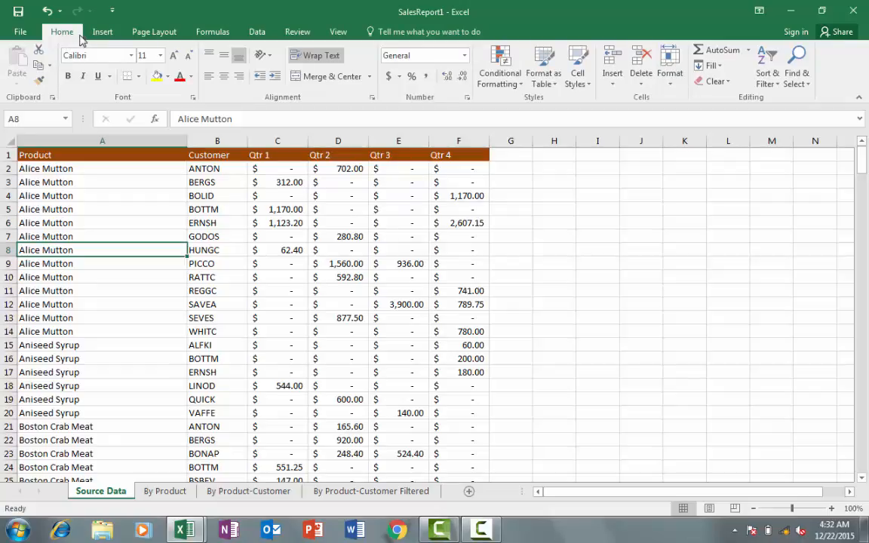
right_click(71, 78)
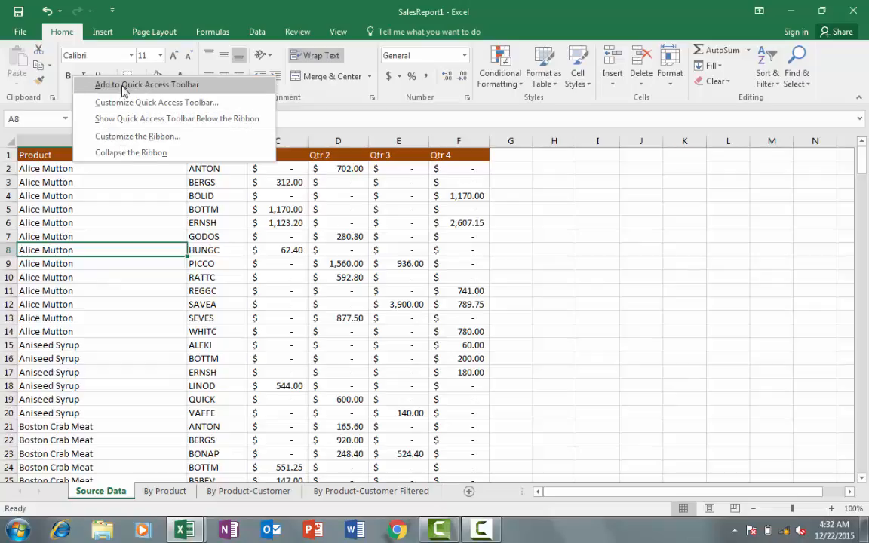
left_click(173, 89)
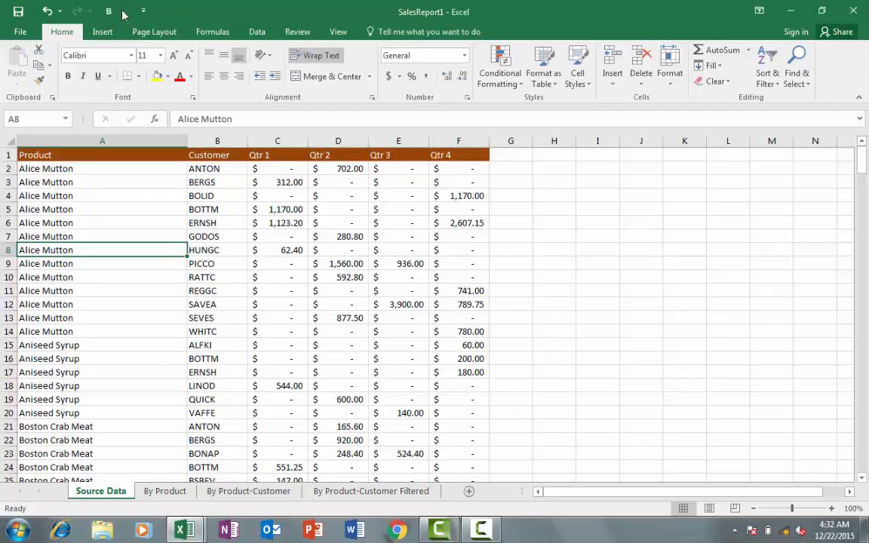
left_click(201, 34)
left_click(253, 33)
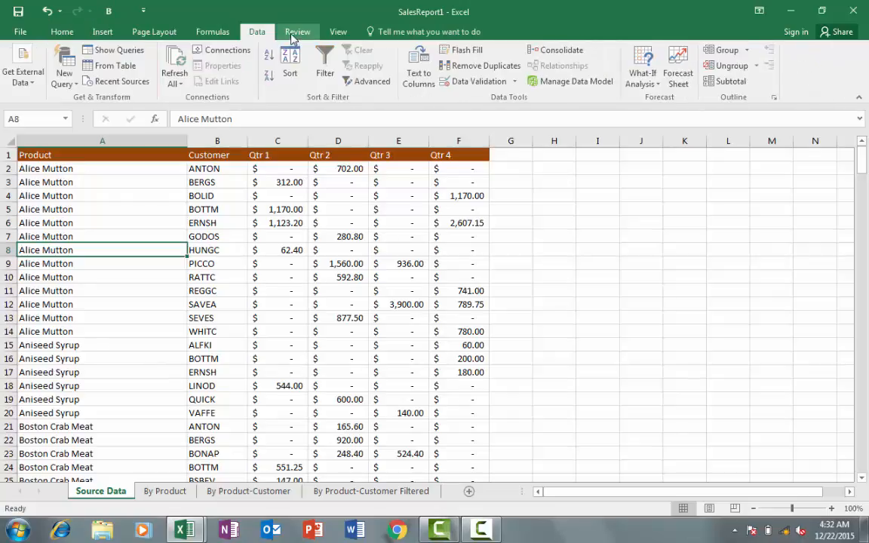
left_click(294, 34)
left_click(211, 33)
left_click(151, 33)
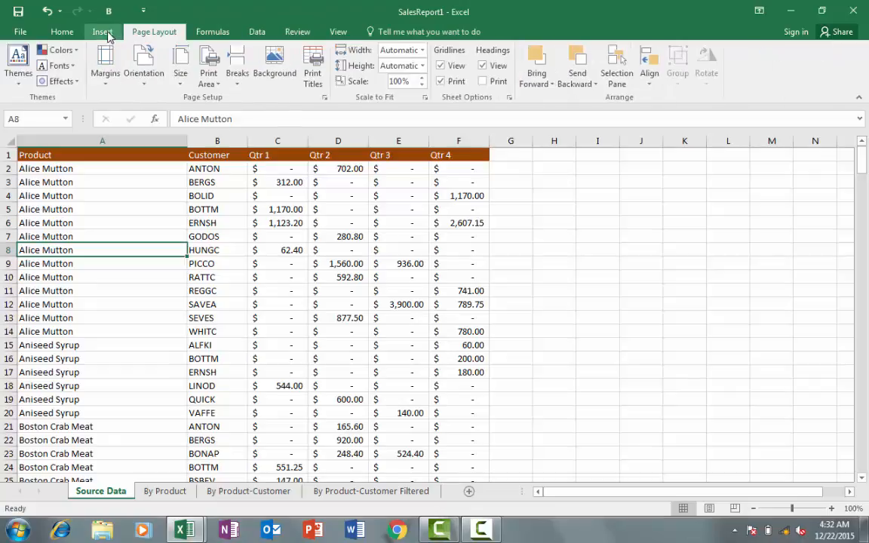
left_click(104, 33)
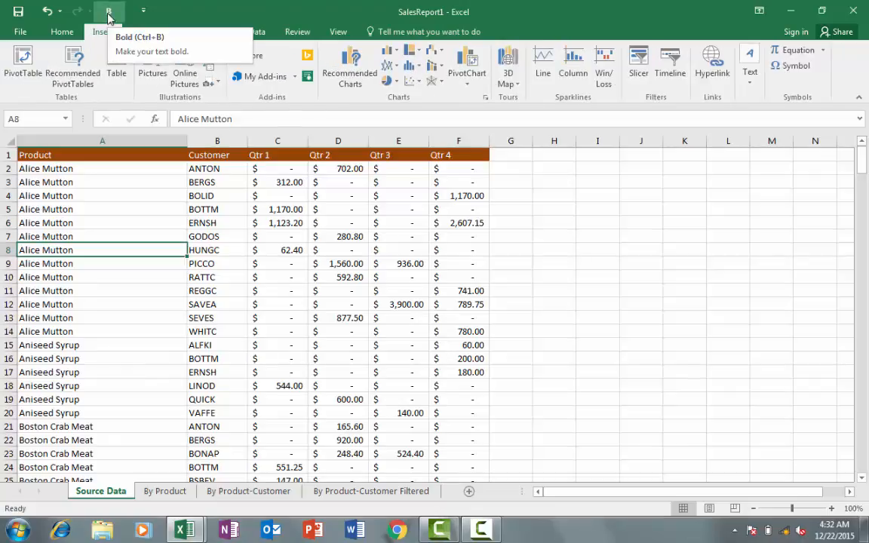
- Remove the Bold command from the Quick Access Toolbar
left_click(62, 32)
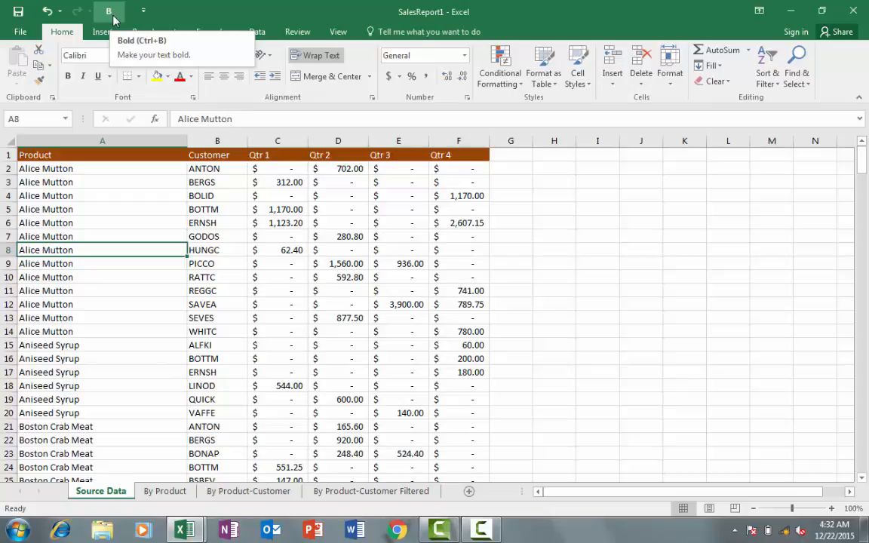
right_click(113, 20)
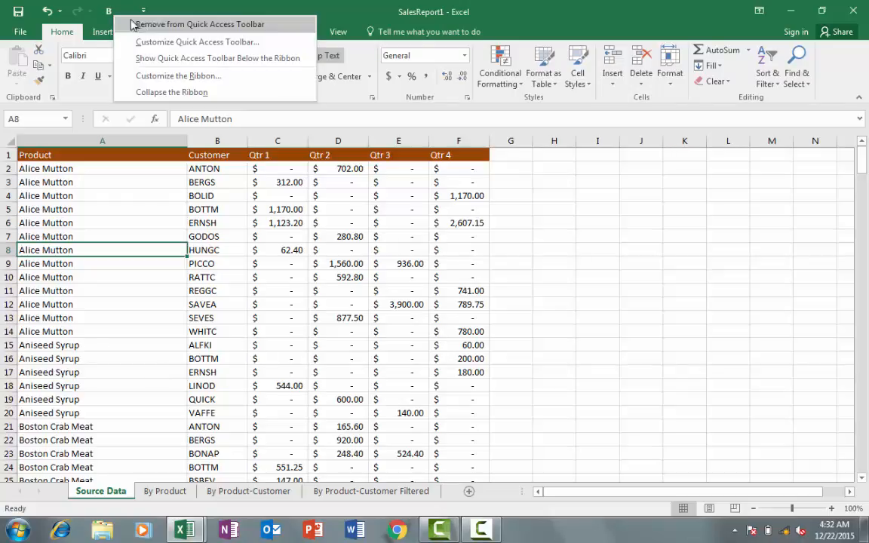
left_click(238, 25)
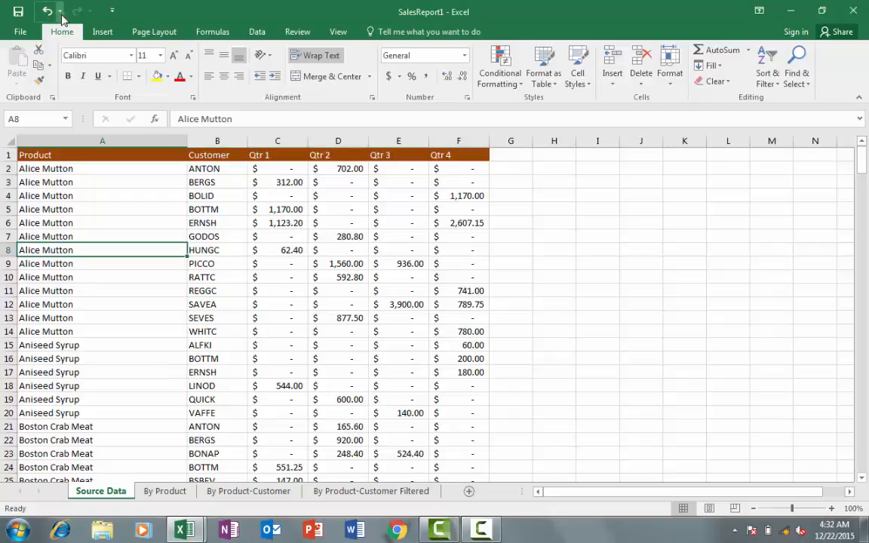
- Add the New command to the Quick Access Toolbar and remove it again
left_click(113, 12)
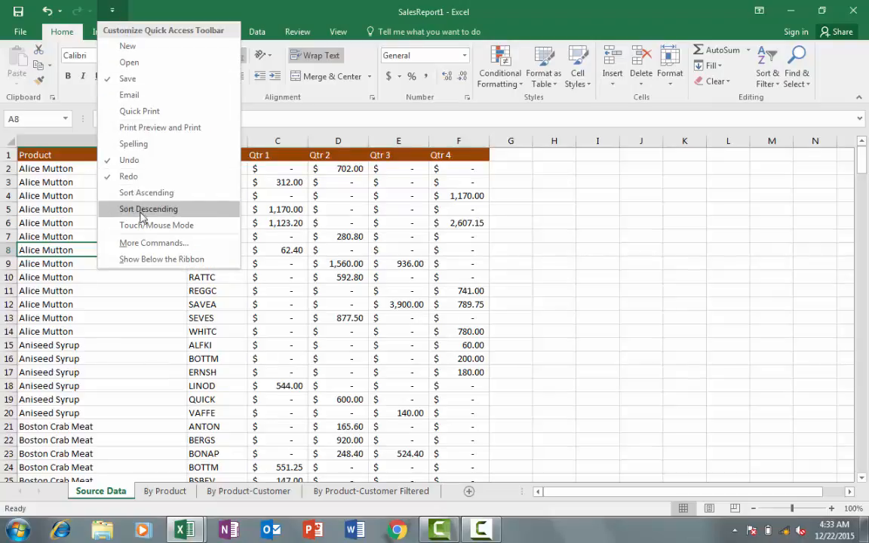
left_click(130, 46)
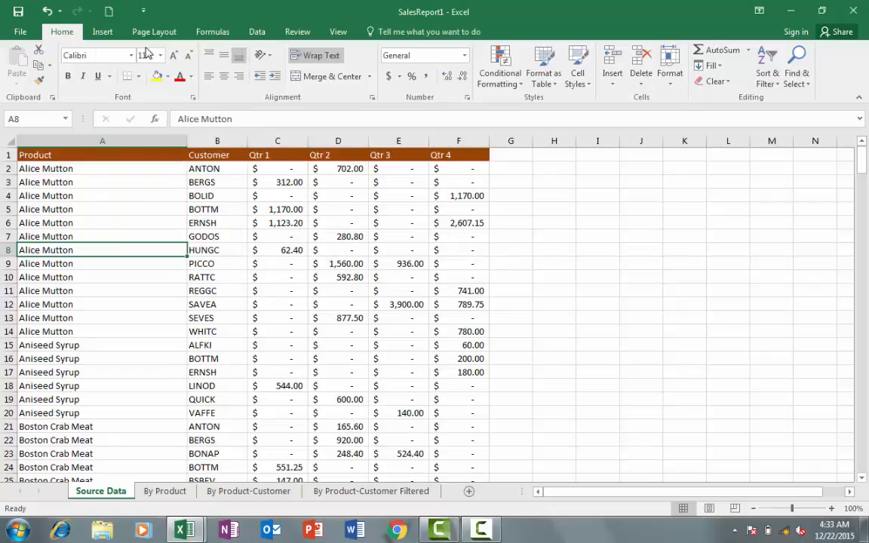
right_click(110, 15)
left_click(140, 24)
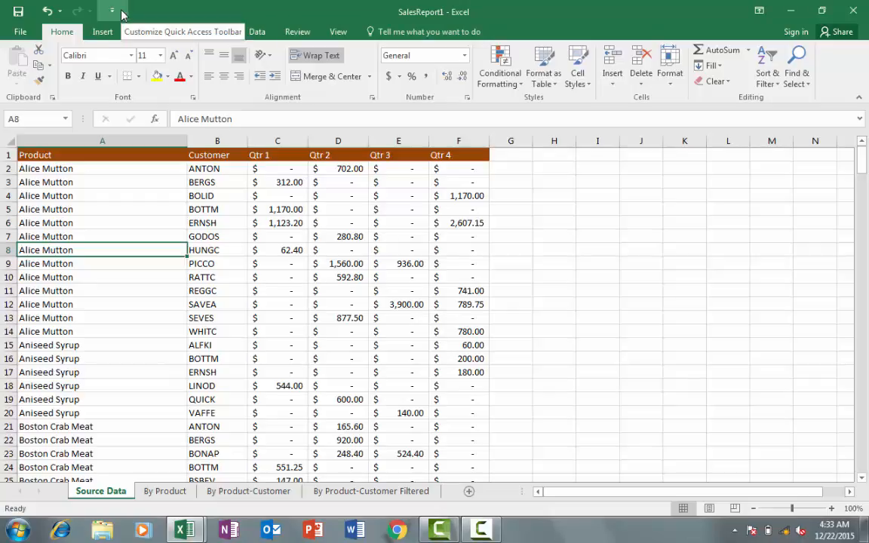
- Add Fill Color from the Popular Commands to the Quick Access Toolbar for all documents and apply the change
left_click(113, 12)
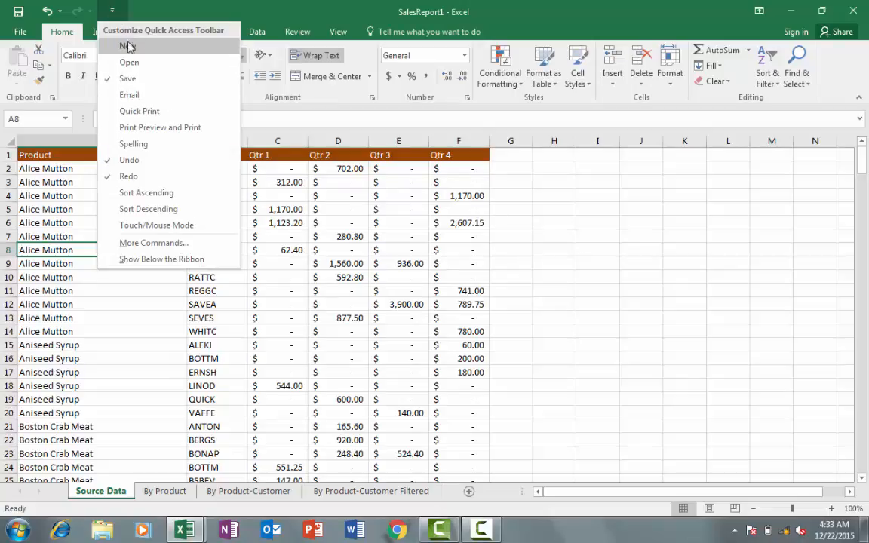
left_click(154, 242)
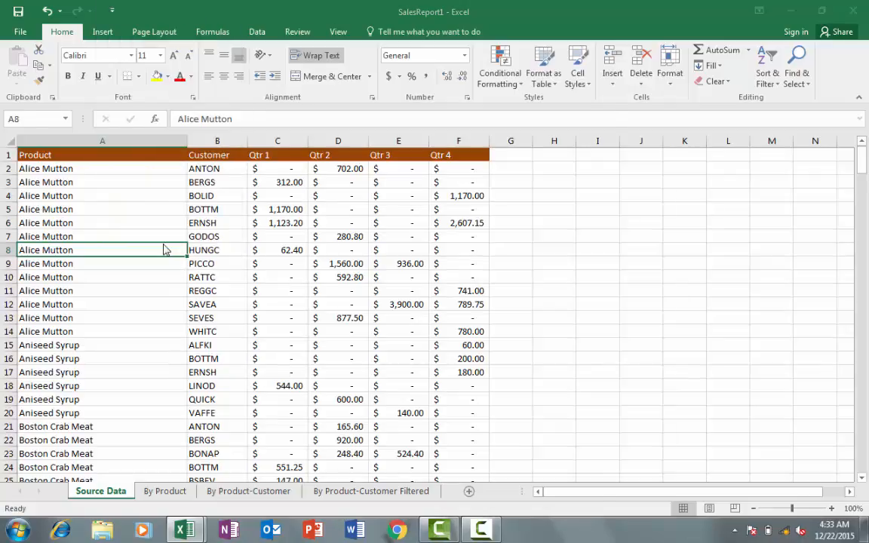
left_click_drag(248, 59, 295, 53)
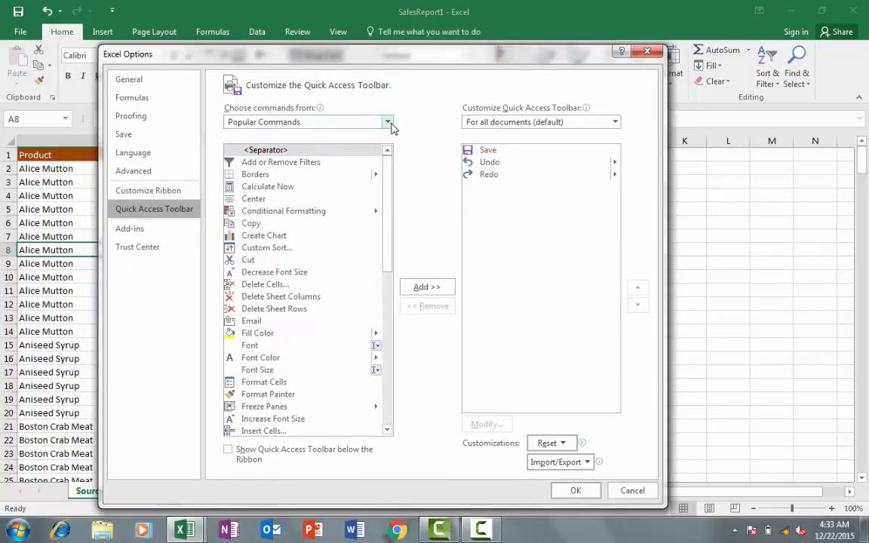
left_click_drag(386, 167, 387, 121)
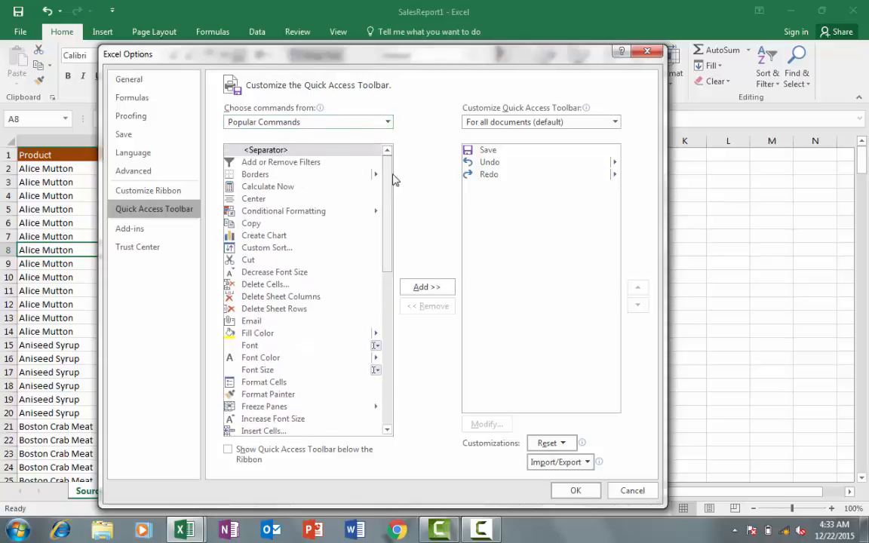
left_click_drag(387, 171, 390, 215)
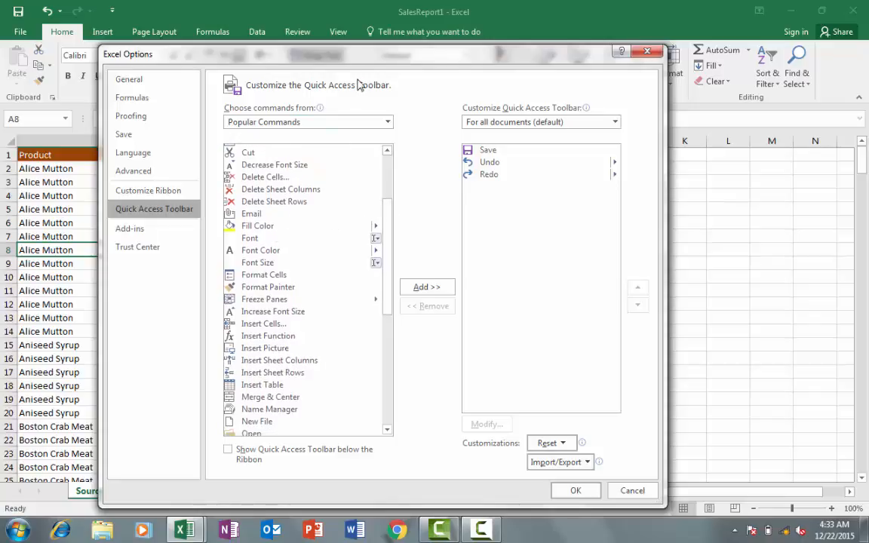
left_click_drag(324, 54, 325, 35)
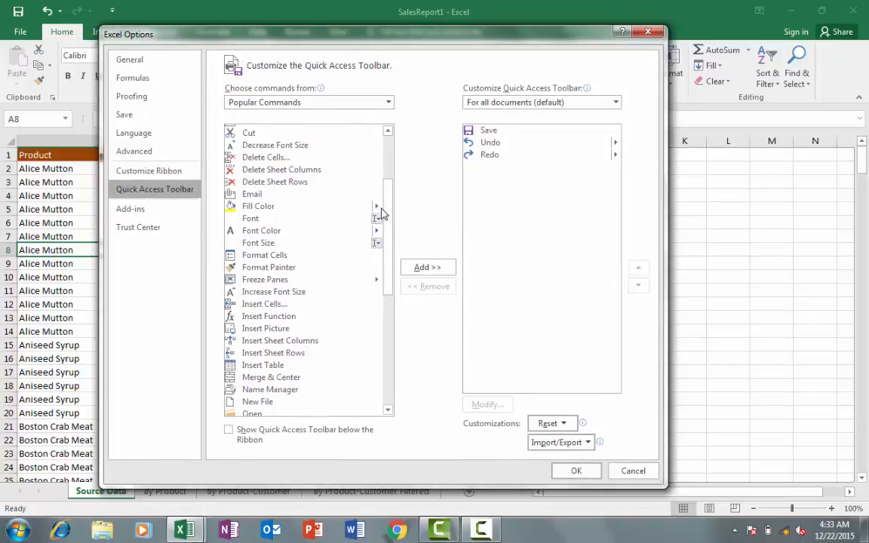
mouse_move(388, 194)
left_mouse_down()
mouse_move(386, 205)
mouse_move(383, 195)
left_mouse_up()
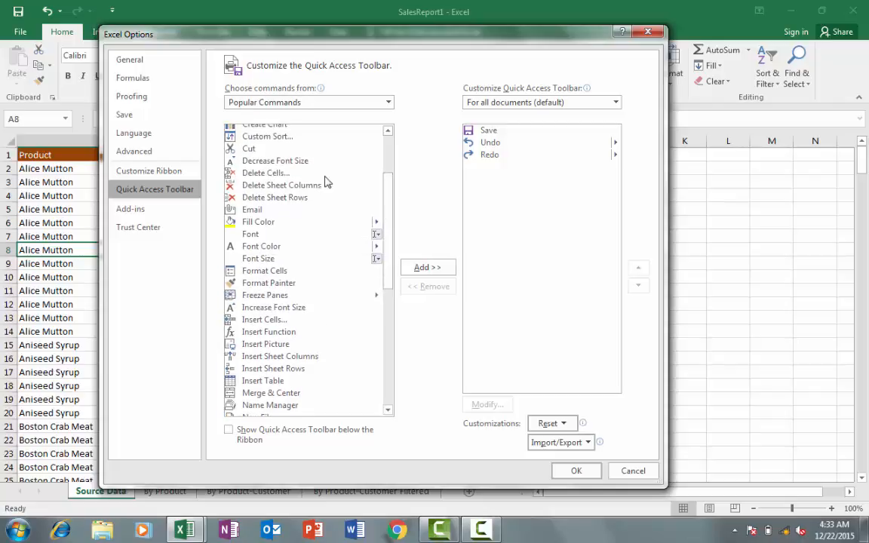
left_click(265, 224)
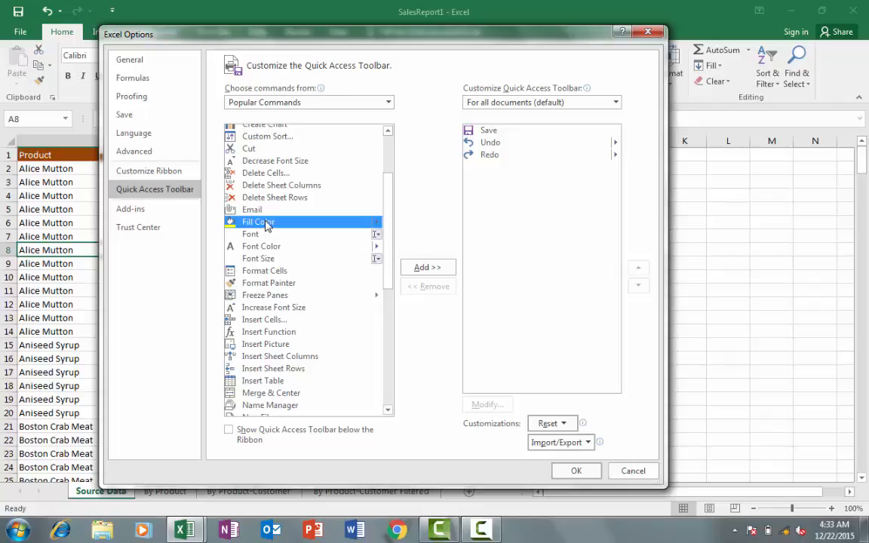
left_click(426, 269)
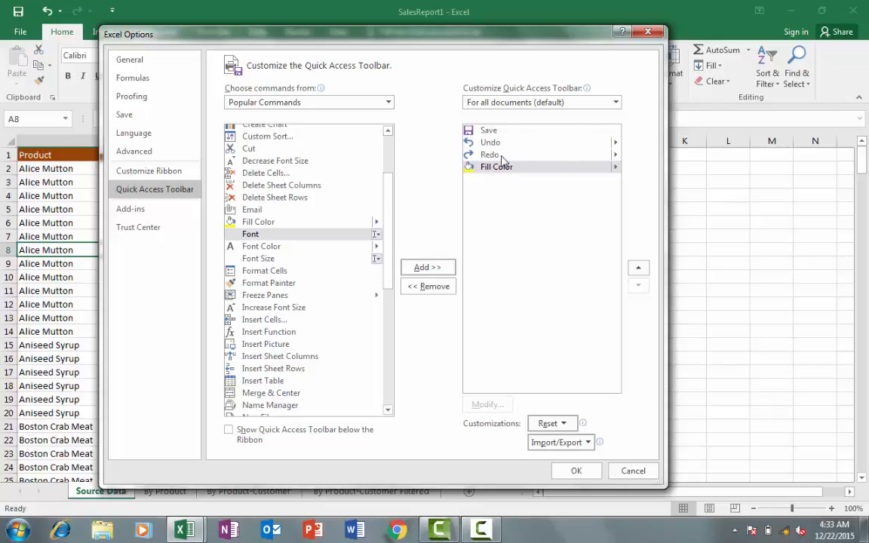
left_click_drag(392, 34, 415, 27)
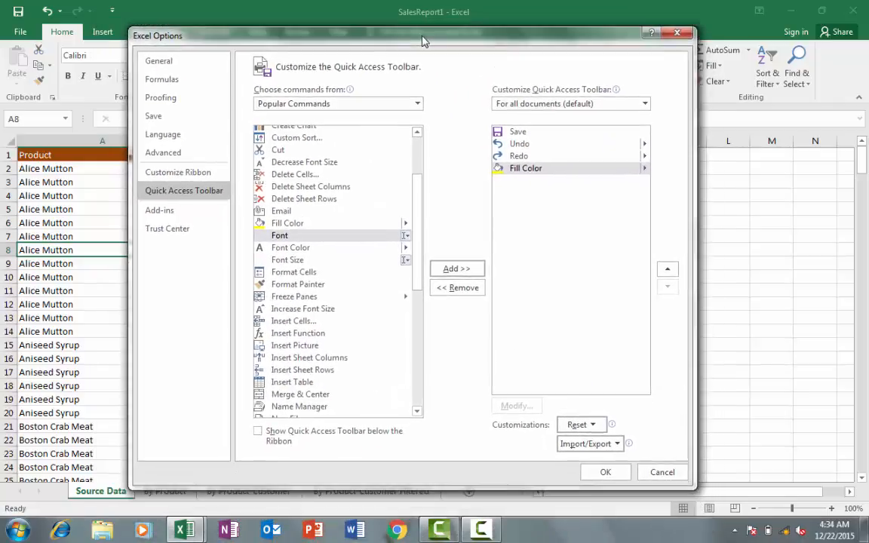
left_click(594, 471)
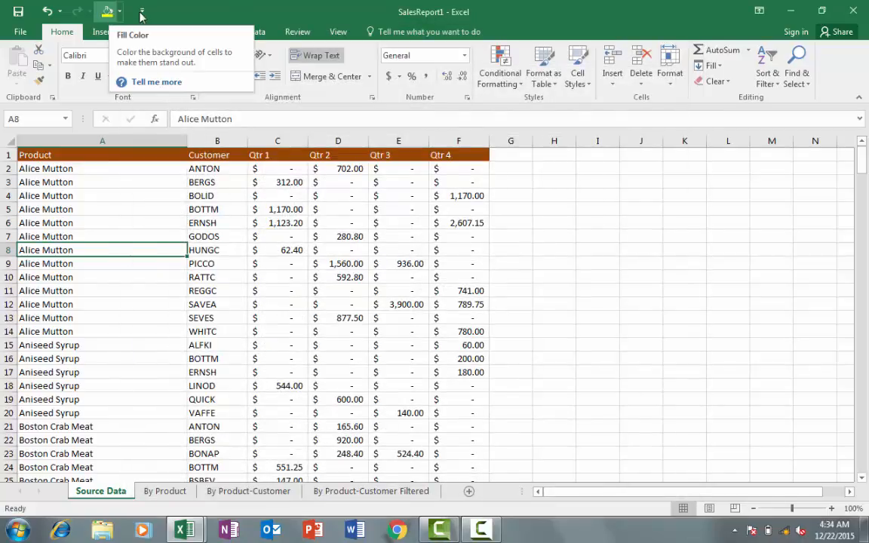
- Add Combine Characters from Commands Not in the Ribbon to the Quick Access Toolbar for all documents
left_click(141, 13)
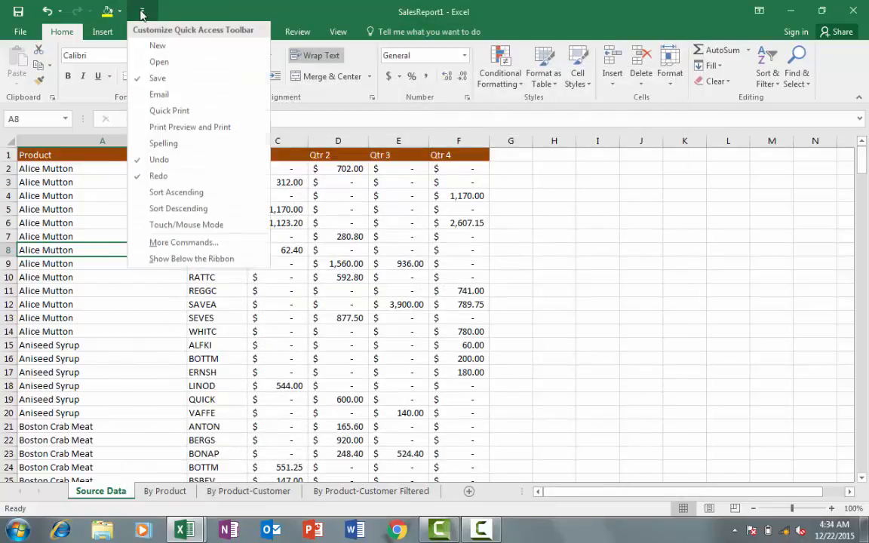
left_click(181, 242)
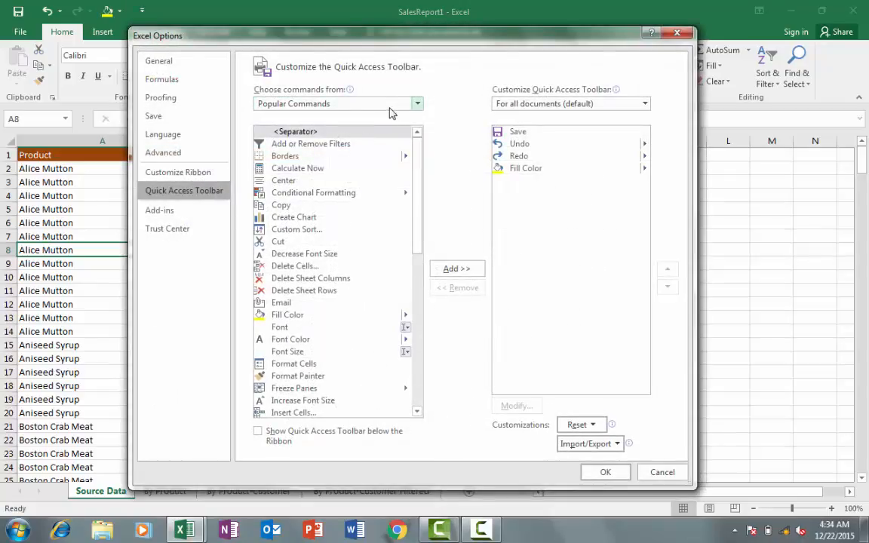
left_click_drag(433, 49, 453, 57)
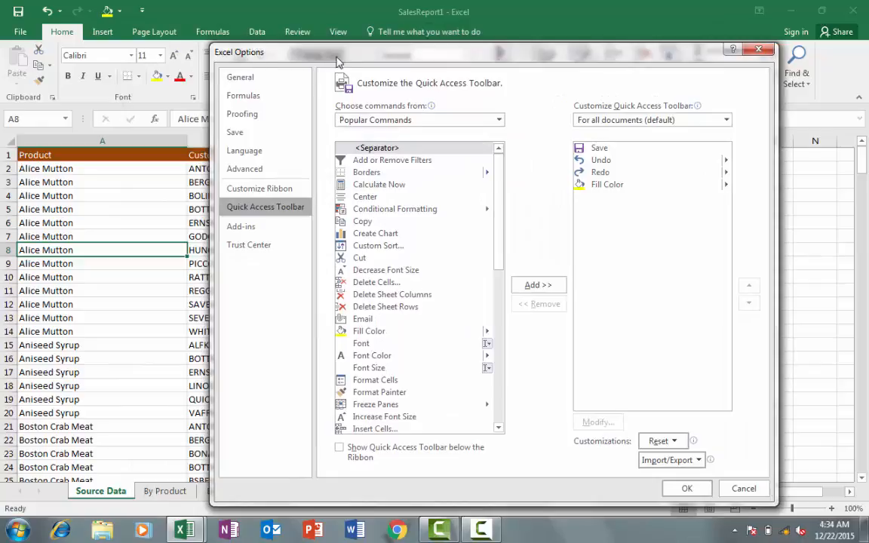
left_click_drag(337, 61, 251, 38)
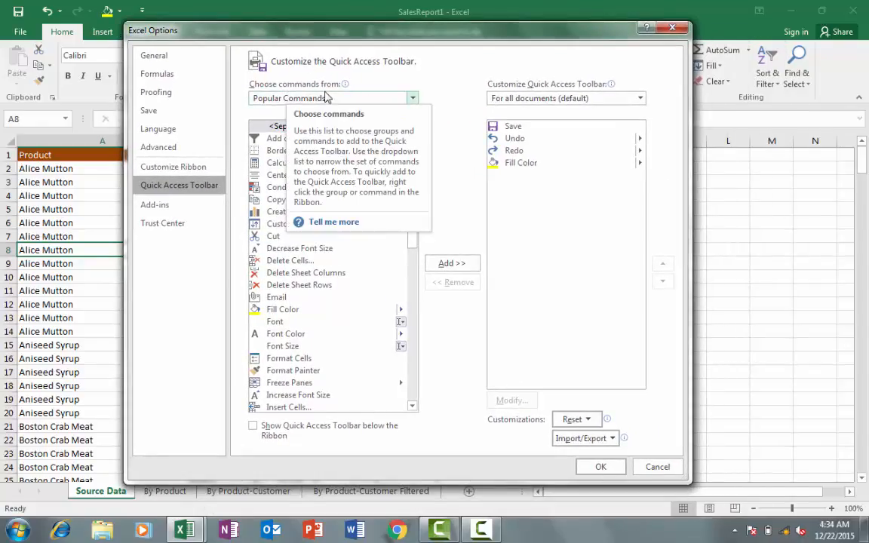
left_click(414, 99)
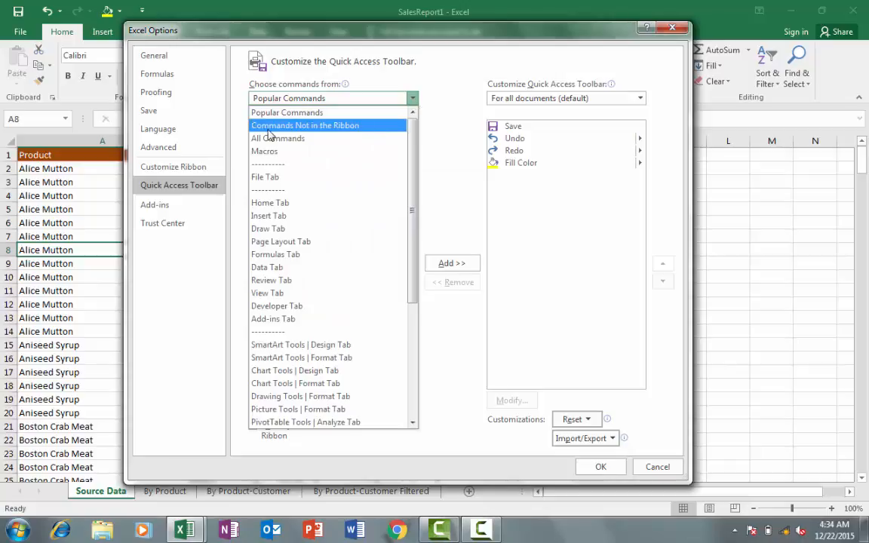
left_click(349, 130)
scroll(411, 157, "down", 3)
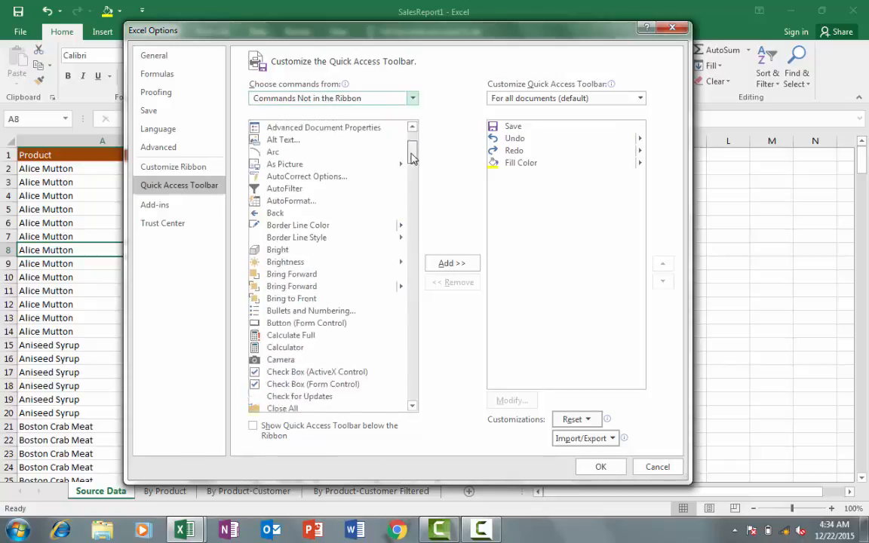
mouse_move(412, 157)
left_mouse_down()
mouse_move(411, 171)
mouse_move(412, 146)
mouse_move(412, 196)
mouse_move(414, 144)
mouse_move(414, 168)
left_mouse_up()
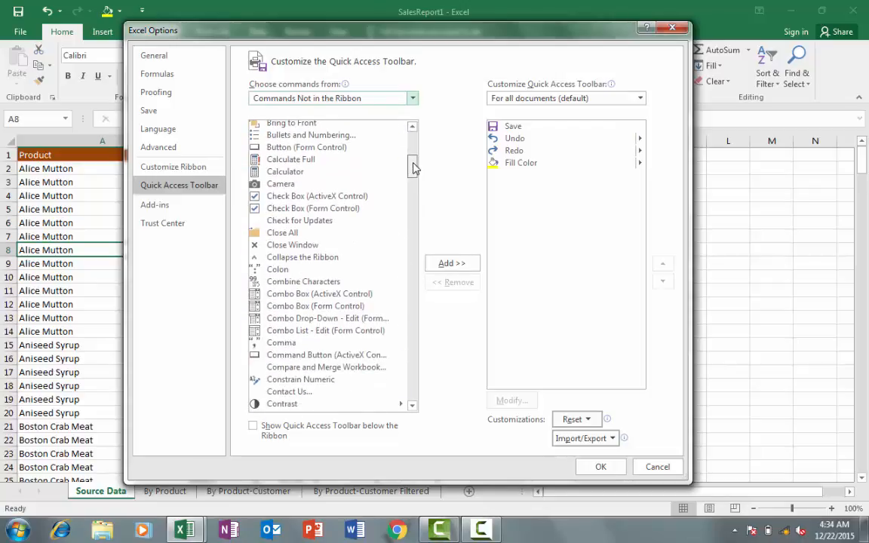
left_click(326, 284)
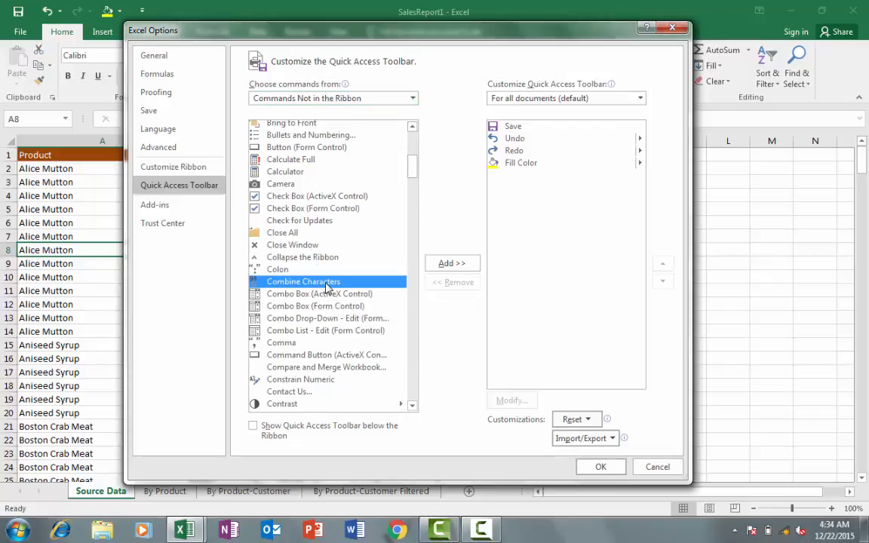
left_click(453, 264)
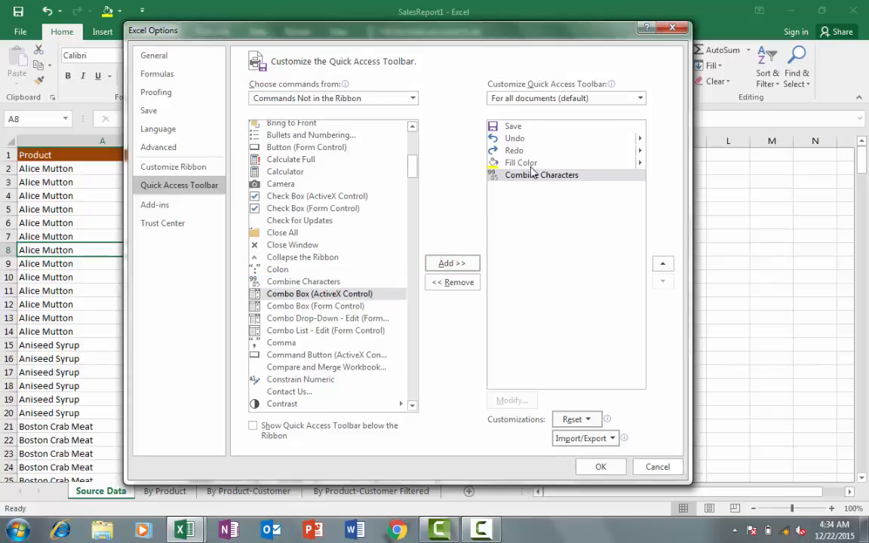
- Add the Cut command from All Commands to the Quick Access Toolbar list
left_click_drag(447, 36, 451, 53)
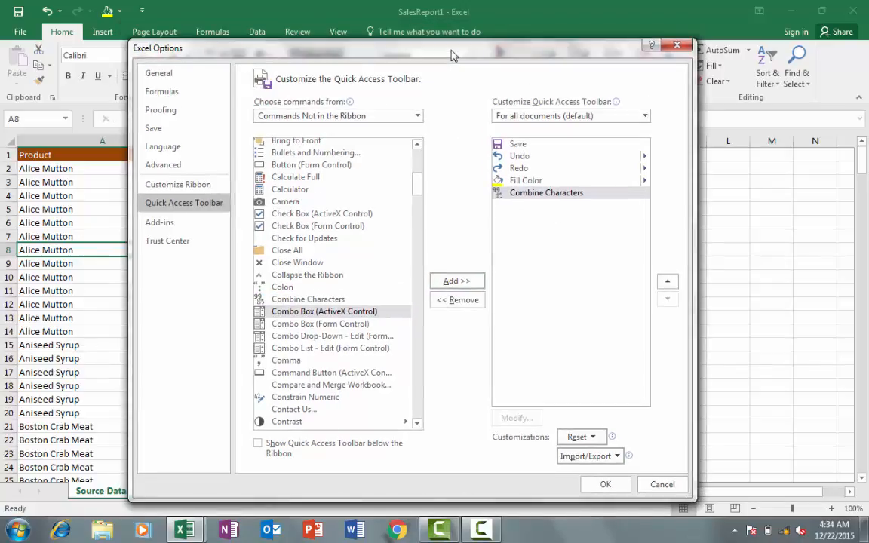
left_click(417, 116)
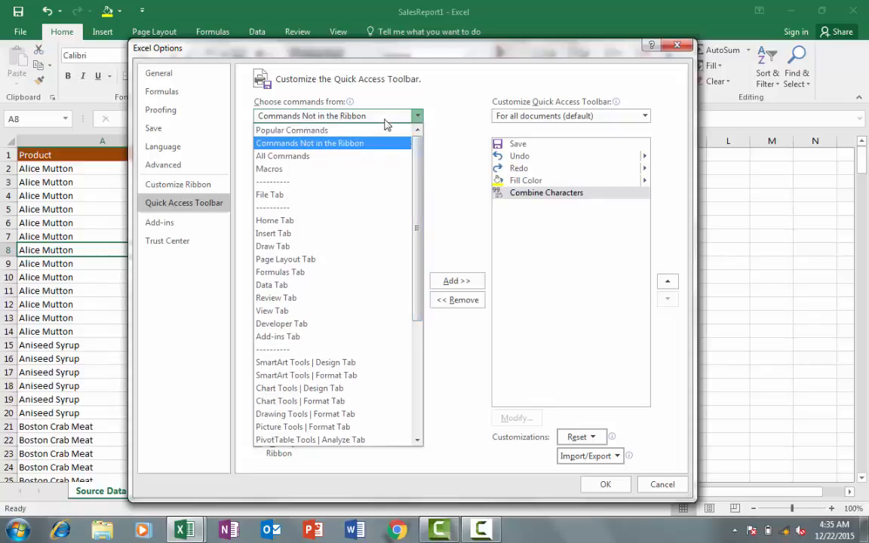
left_click(281, 159)
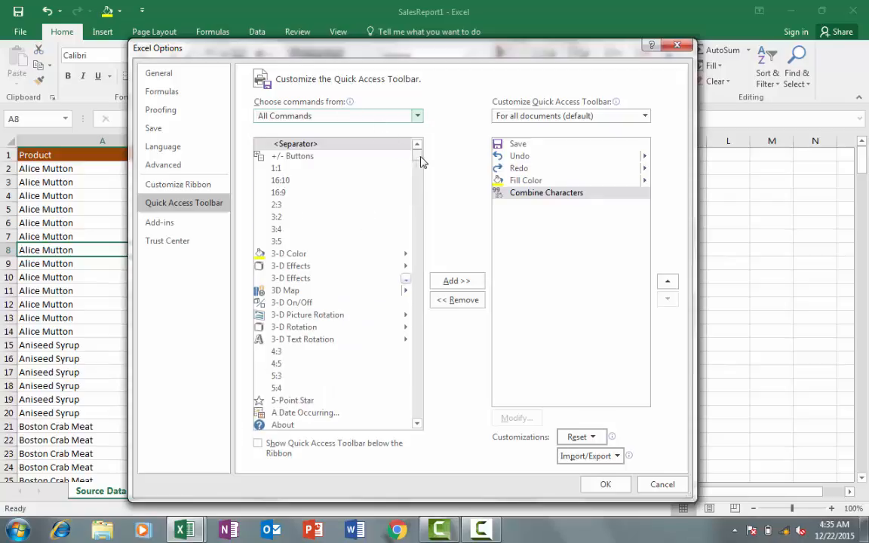
left_click_drag(420, 161, 419, 217)
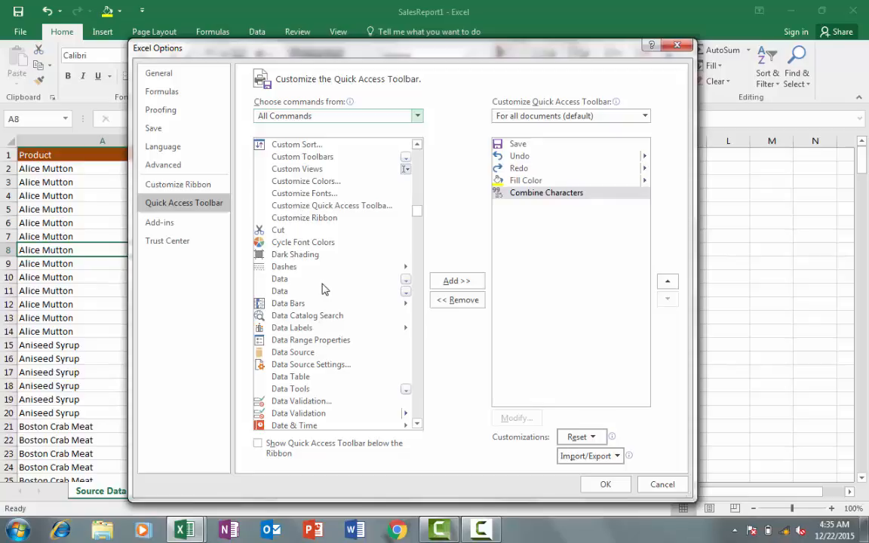
left_click(283, 233)
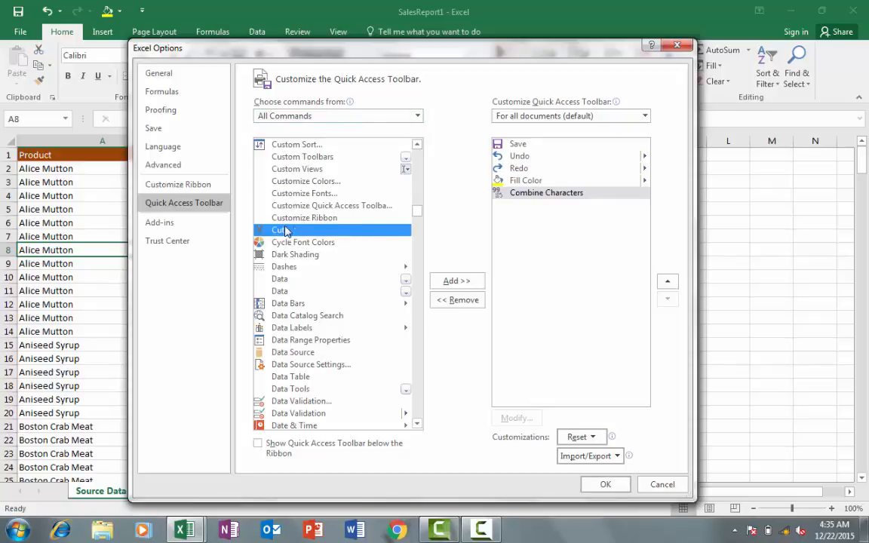
left_click(448, 280)
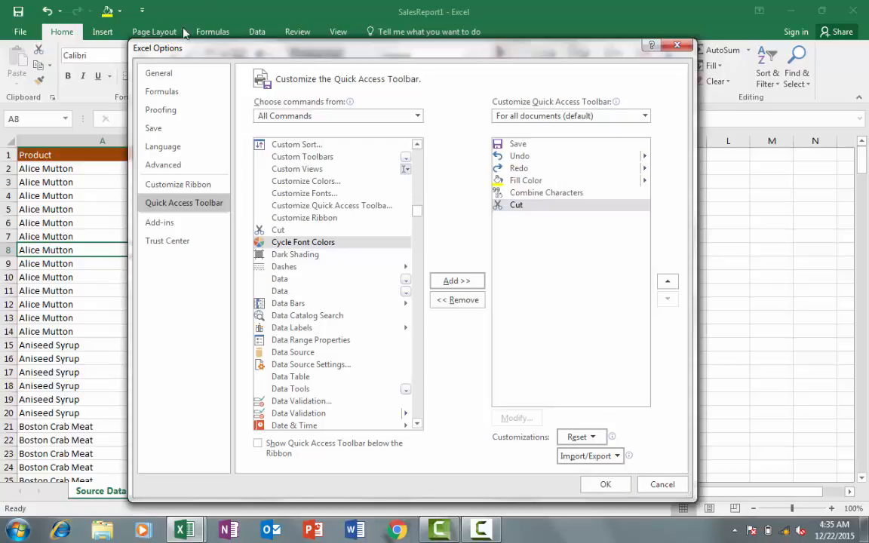
- Go through the commands in the Quick Access Toolbar list from Save to Cut and apply the customization
left_click(520, 145)
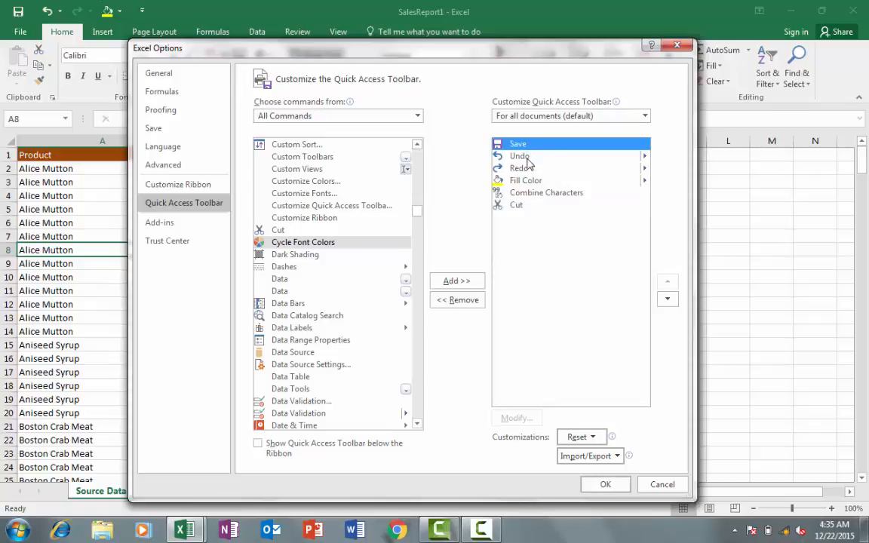
left_click(524, 158)
left_click(525, 169)
left_click(525, 181)
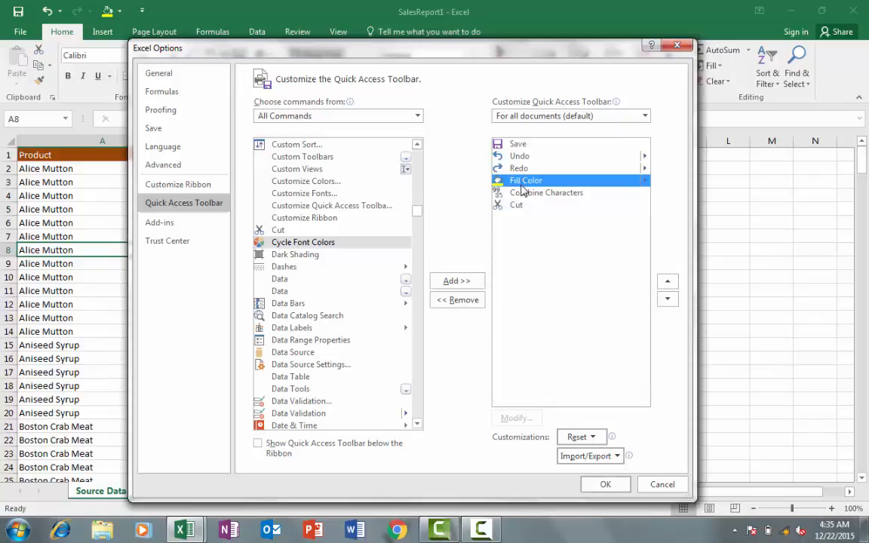
left_click(521, 194)
left_click(520, 205)
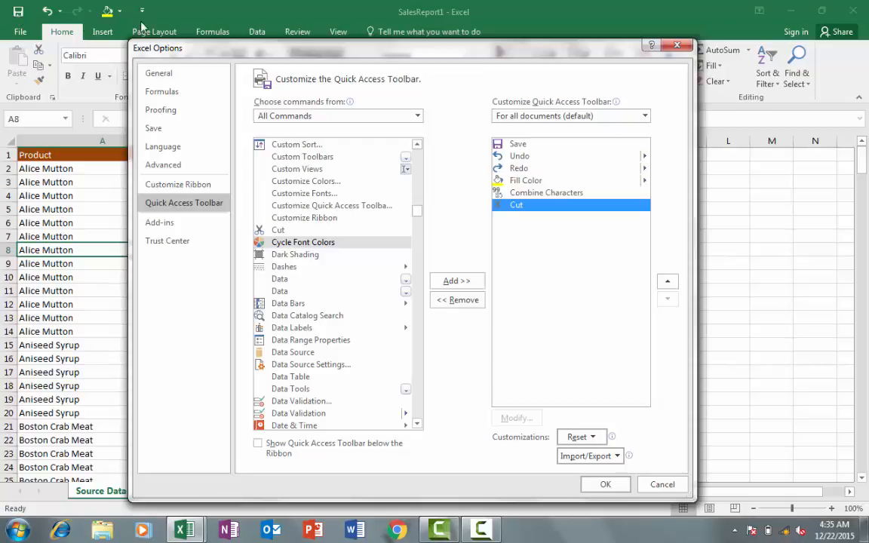
left_click(601, 485)
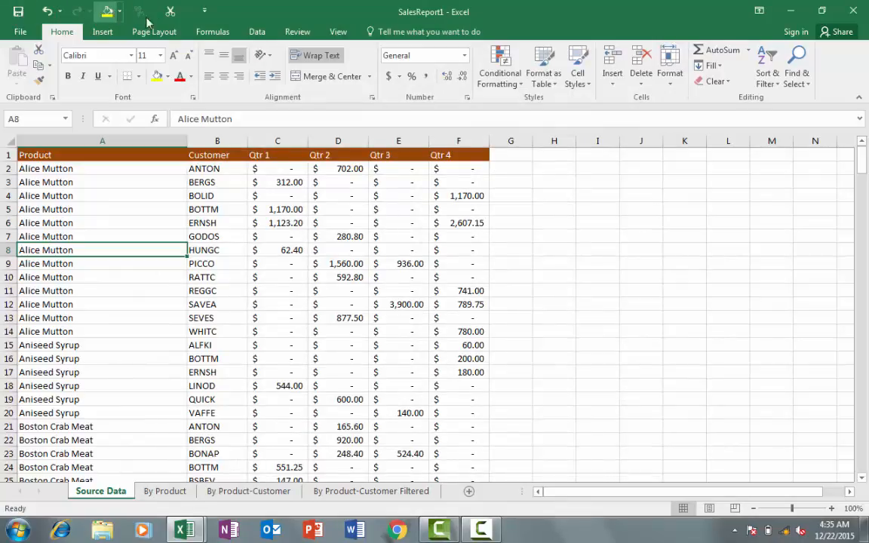
left_click(204, 13)
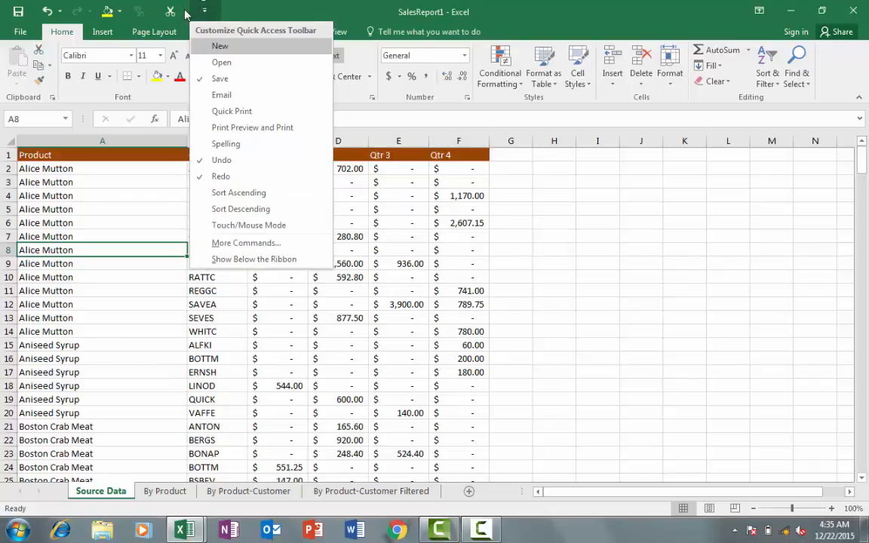
left_click(178, 26)
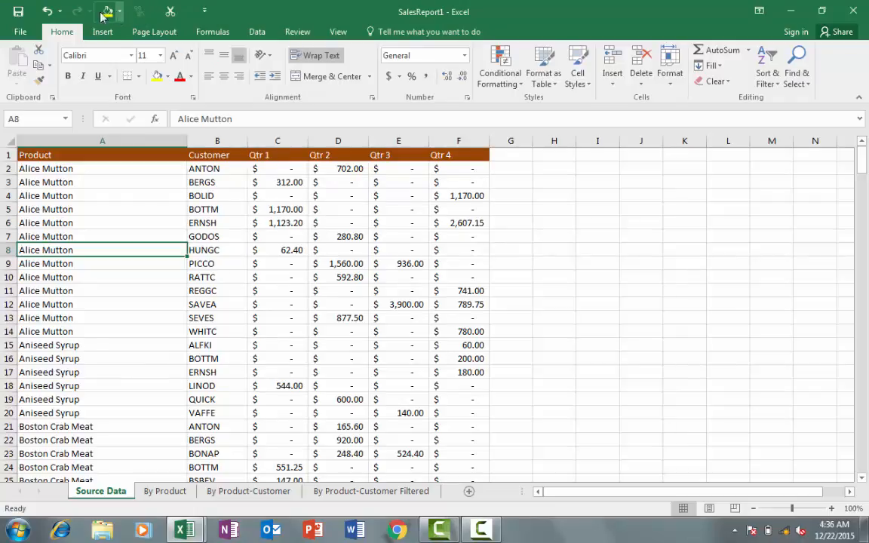
- Move Undo to the end of the Quick Access Toolbar, after Cut, and apply the new order
right_click(169, 15)
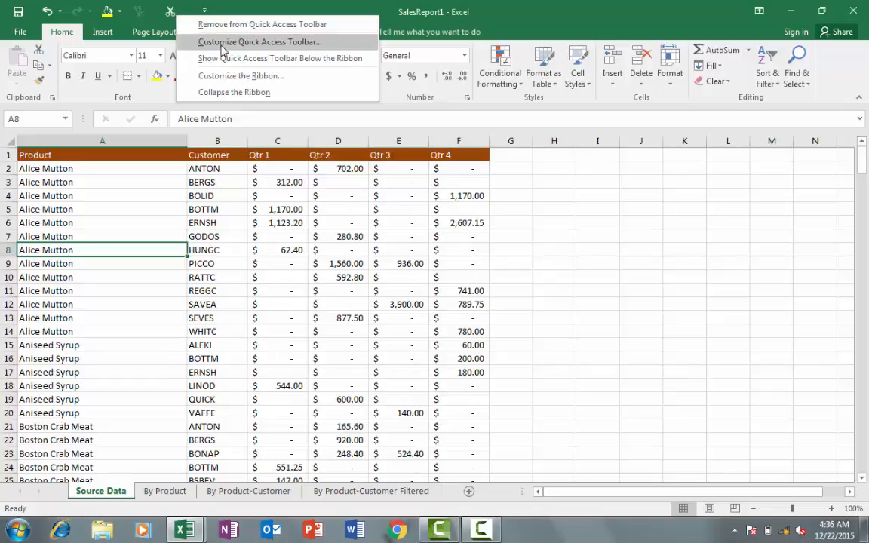
left_click(262, 42)
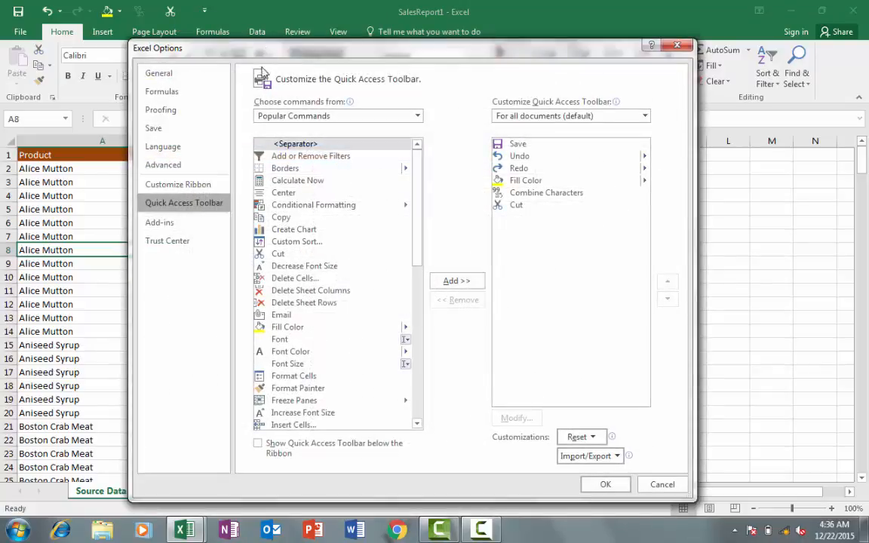
left_click_drag(330, 45, 308, 26)
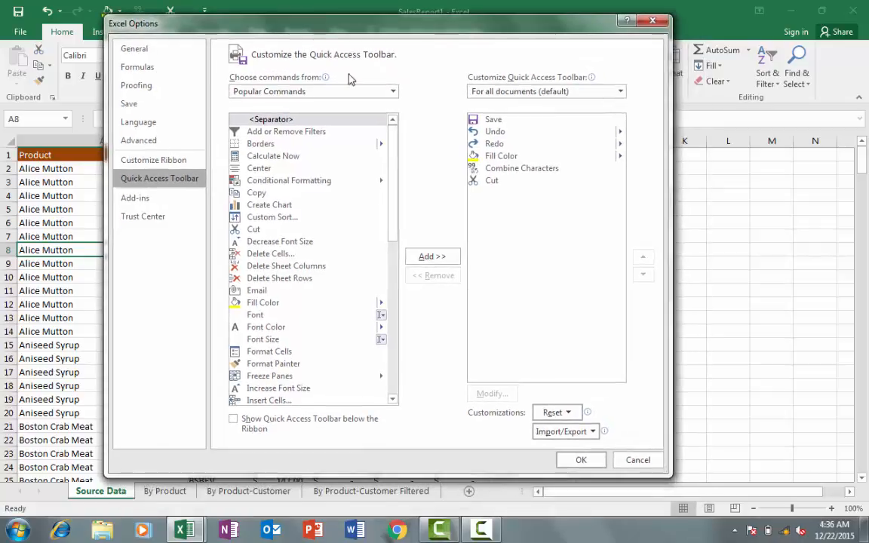
left_click(500, 135)
left_click_drag(332, 28, 281, 40)
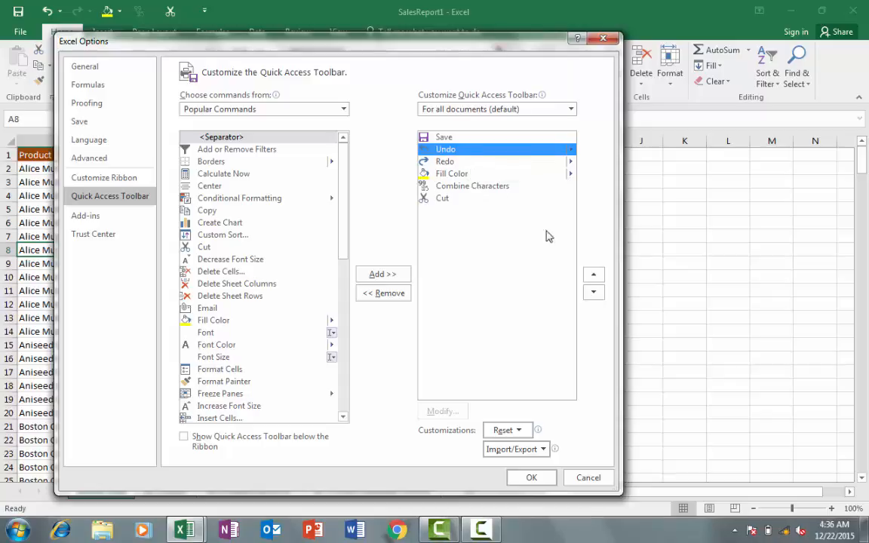
left_click(593, 293)
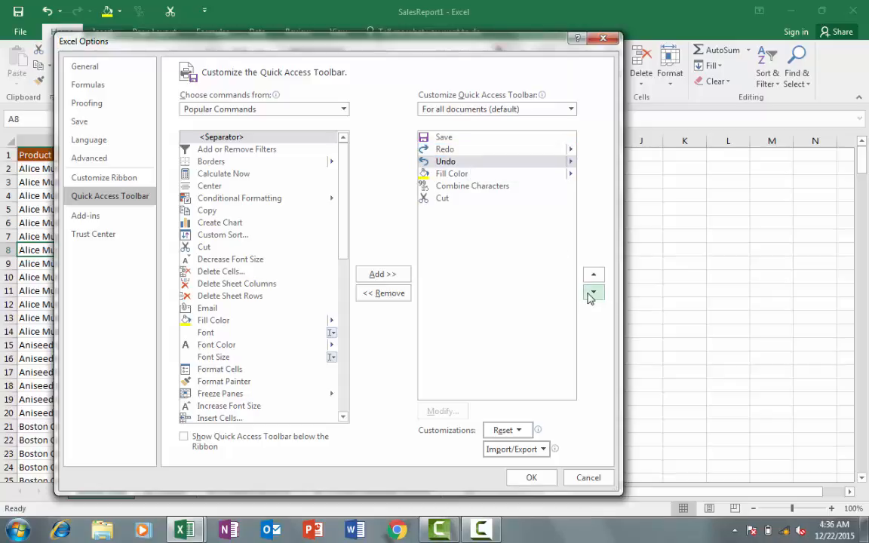
left_click(593, 293)
left_click(592, 293)
left_click(593, 294)
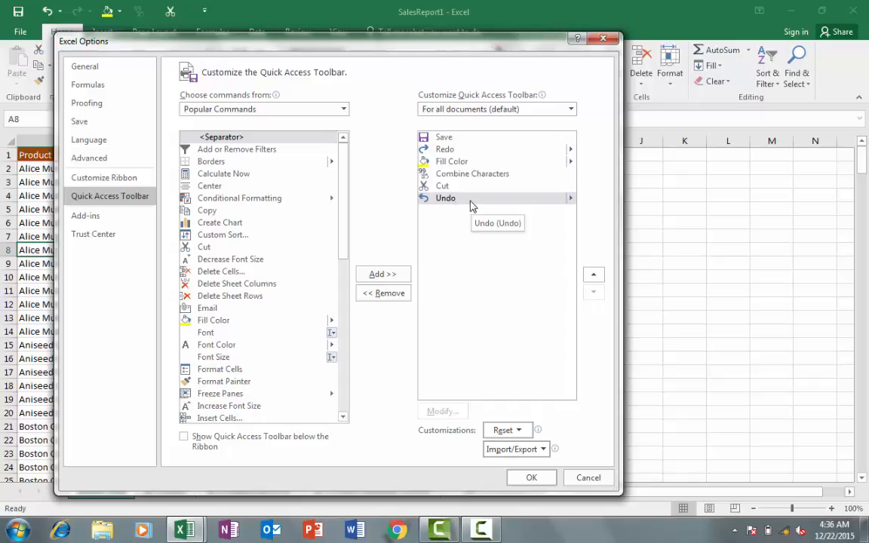
left_click_drag(232, 40, 264, 56)
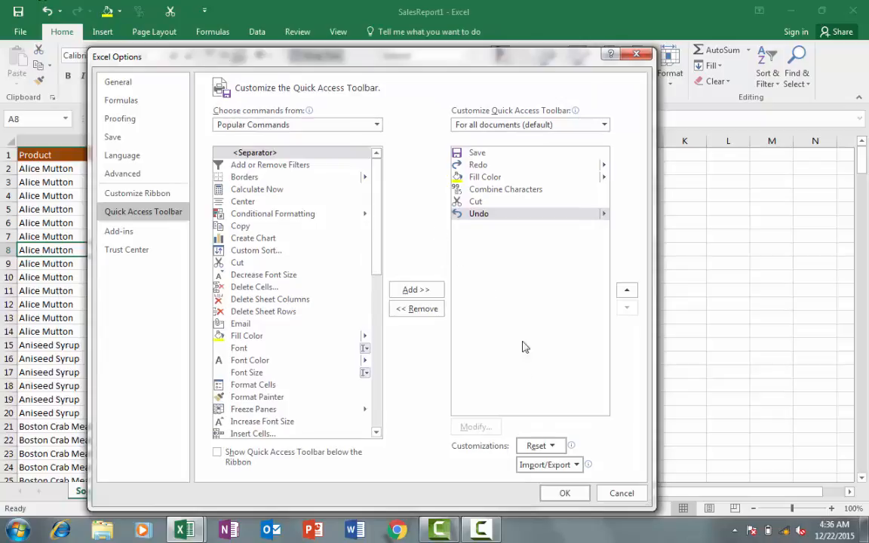
left_click(563, 492)
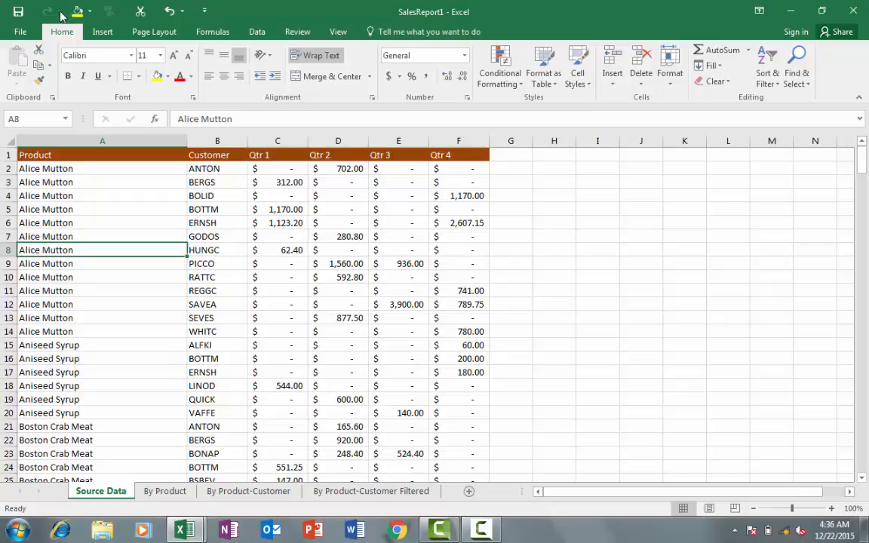
- Reset only the Quick Access Toolbar to its default contents in the toolbar customization options and confirm the reset
right_click(140, 12)
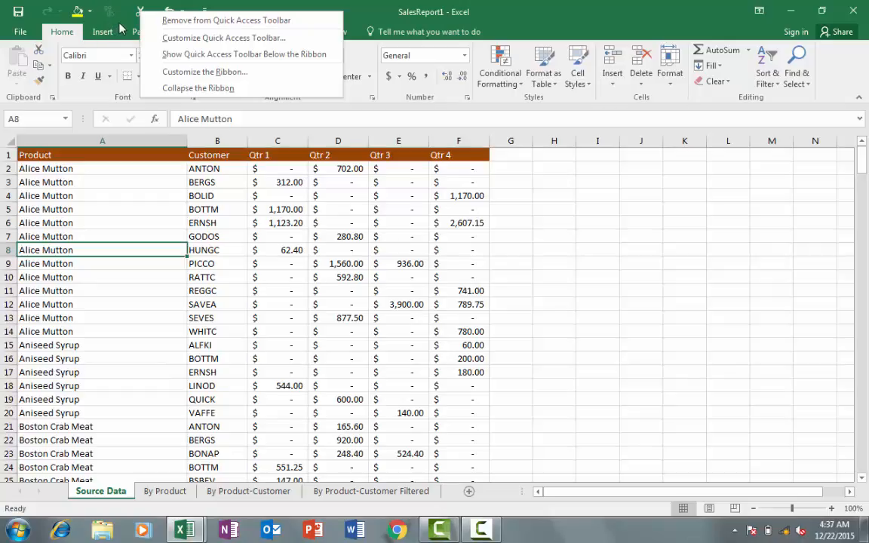
left_click(224, 40)
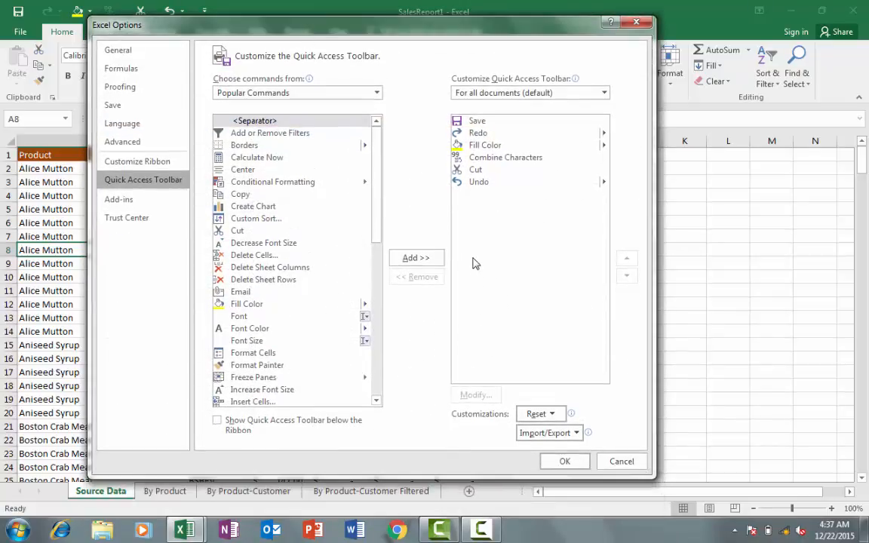
left_click(548, 414)
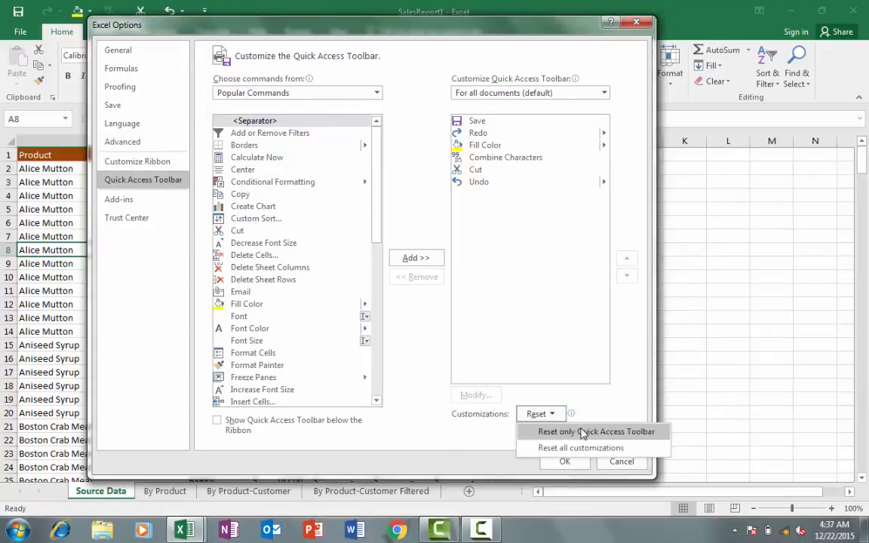
left_click(626, 434)
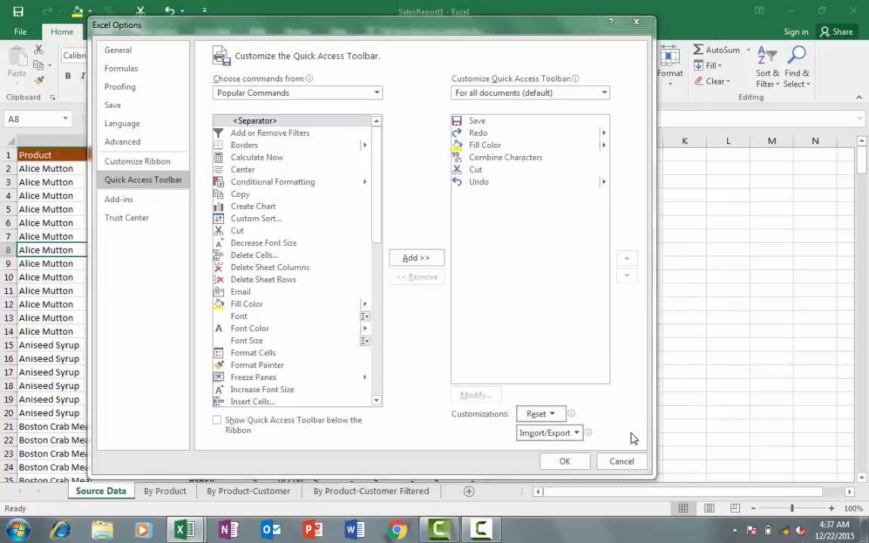
left_click_drag(415, 254, 413, 217)
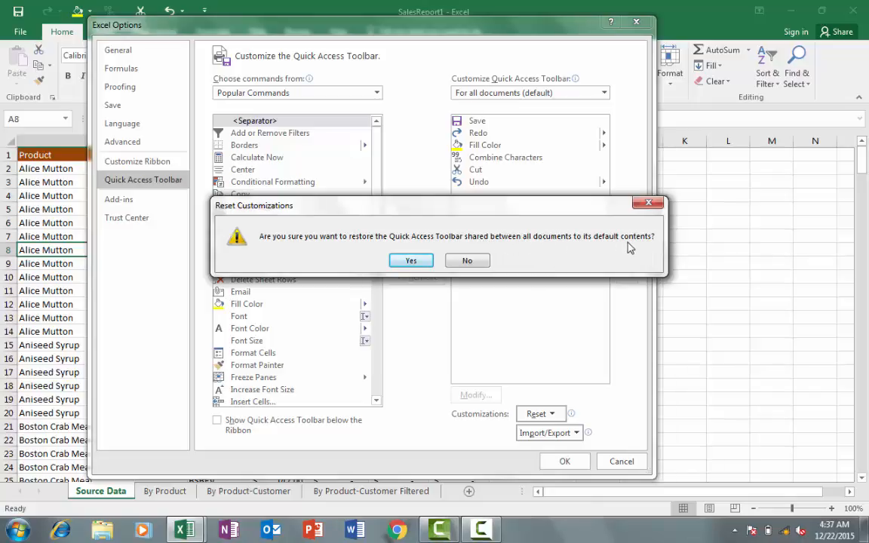
left_click_drag(539, 212, 527, 193)
left_click(416, 242)
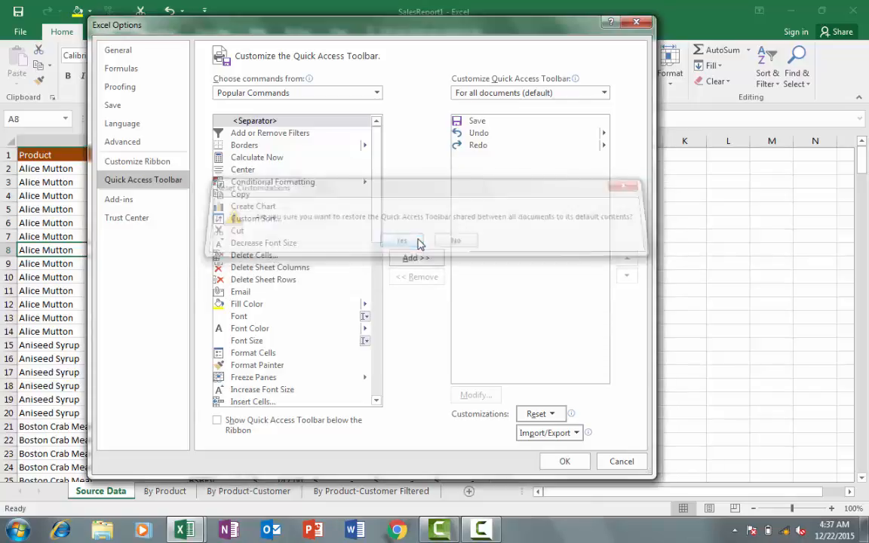
- Apply the Quick Access Toolbar reset by accepting the options, and save the workbook
left_click(577, 463)
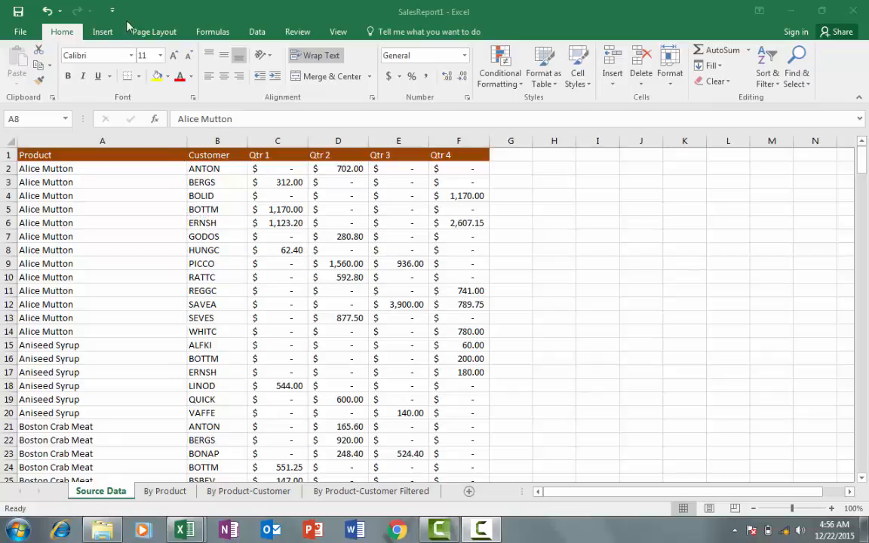
left_click(18, 11)
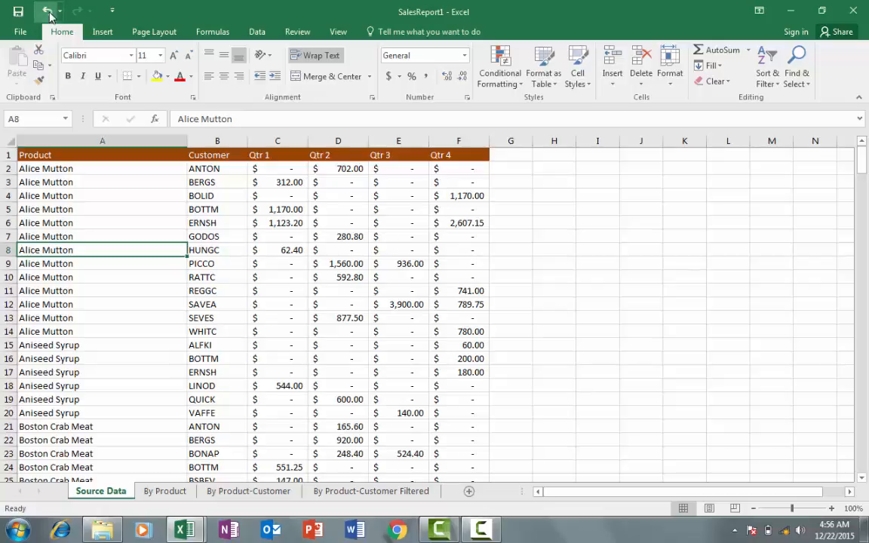
- Show the Quick Access Toolbar below the ribbon and return it to its place above the ribbon
right_click(47, 12)
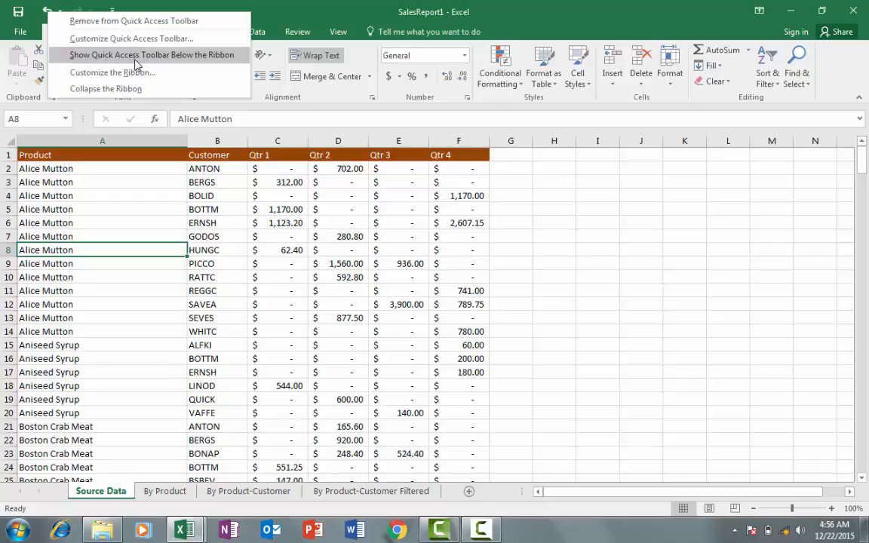
left_click(213, 63)
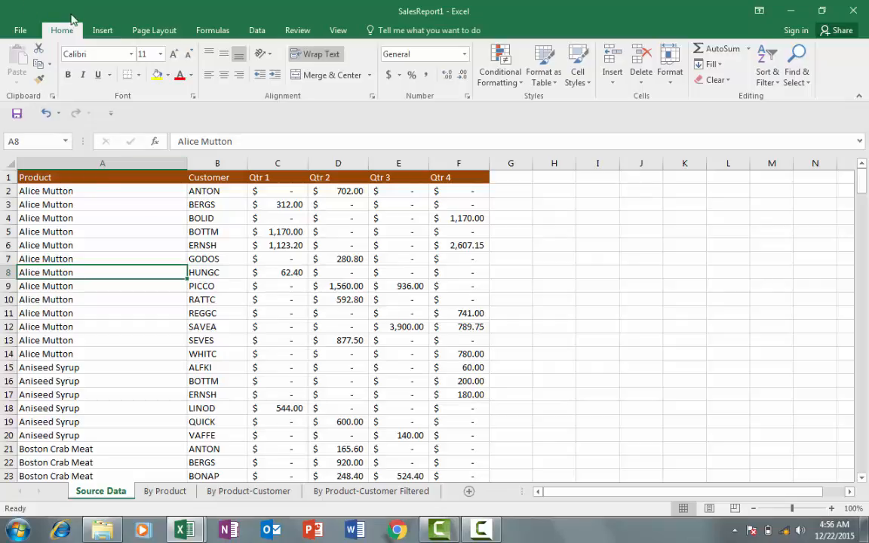
right_click(18, 117)
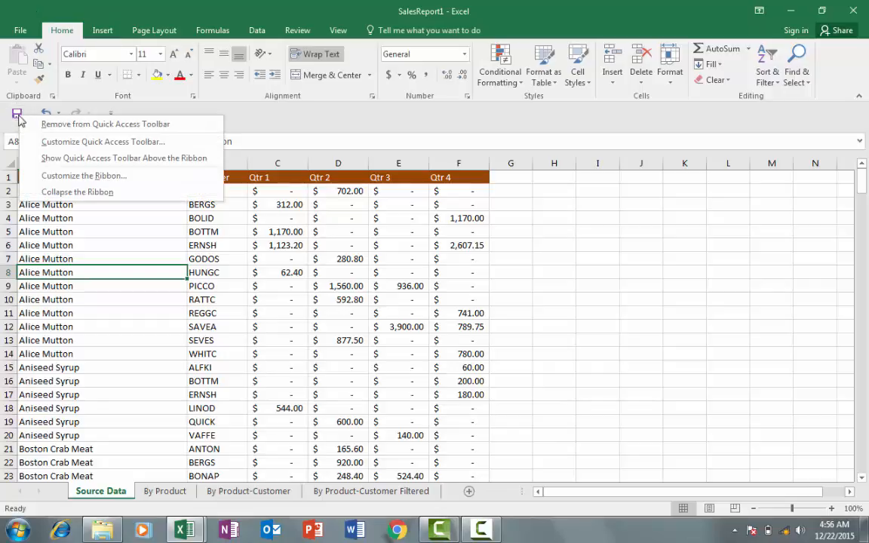
left_click(171, 158)
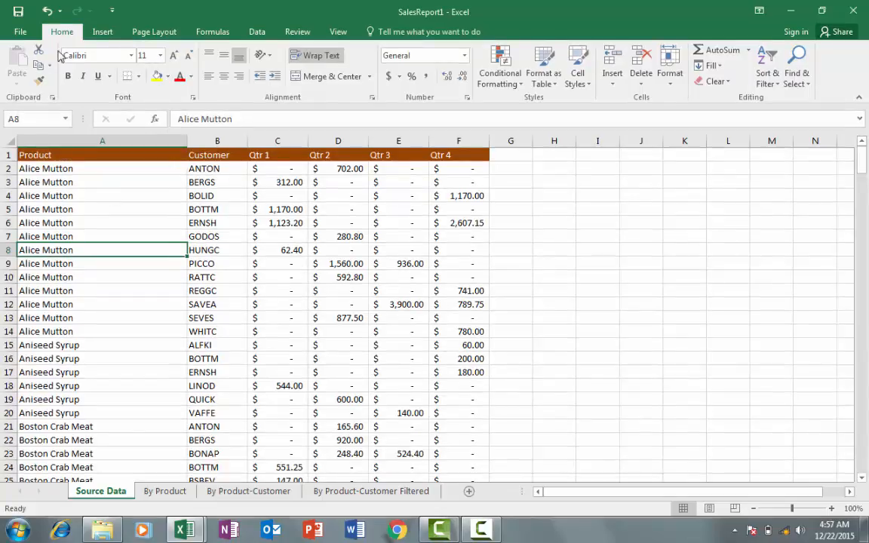